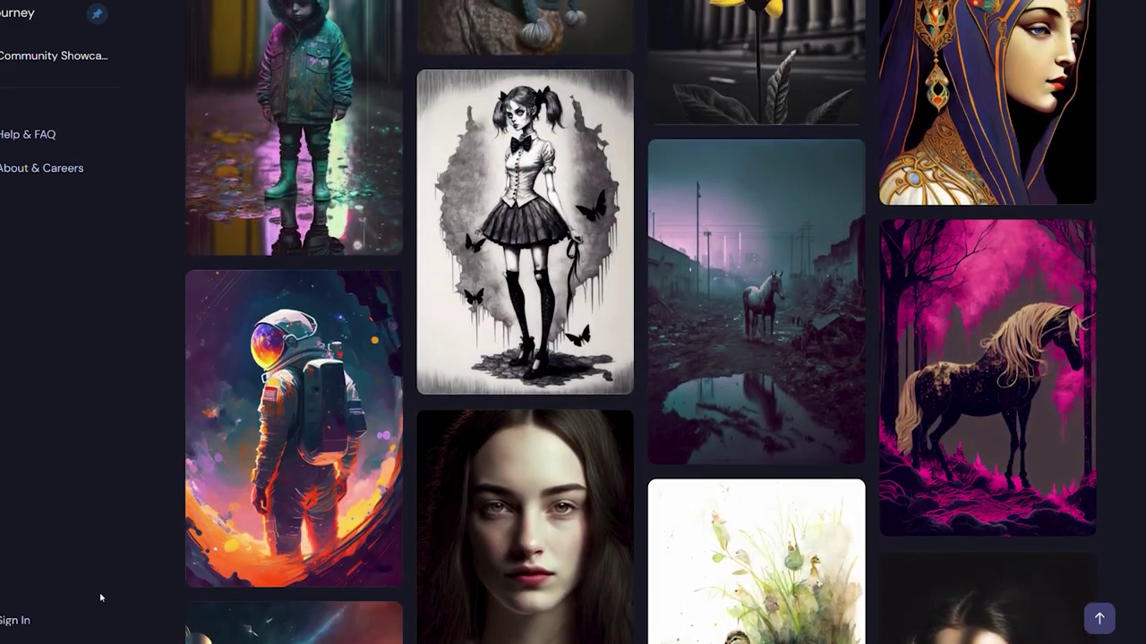
pyautogui.scroll(10, 99, 592)
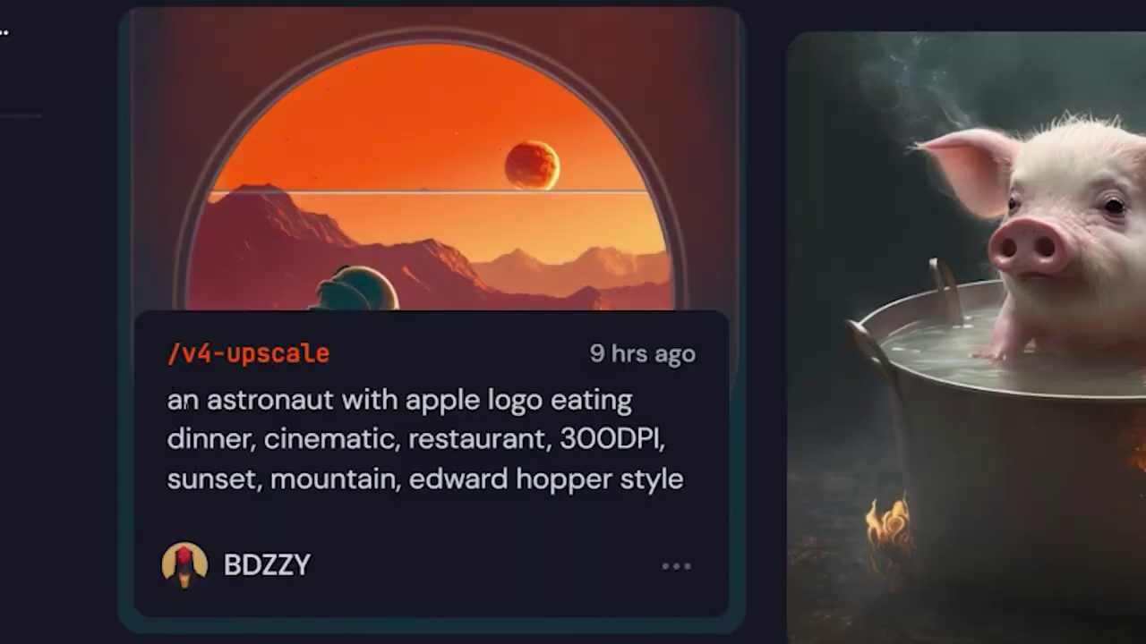
# Read the prompts behind the astronaut and cute pig images in the Community Showcase.
pyautogui.moveTo(182, 403); pyautogui.dragTo(699, 501)
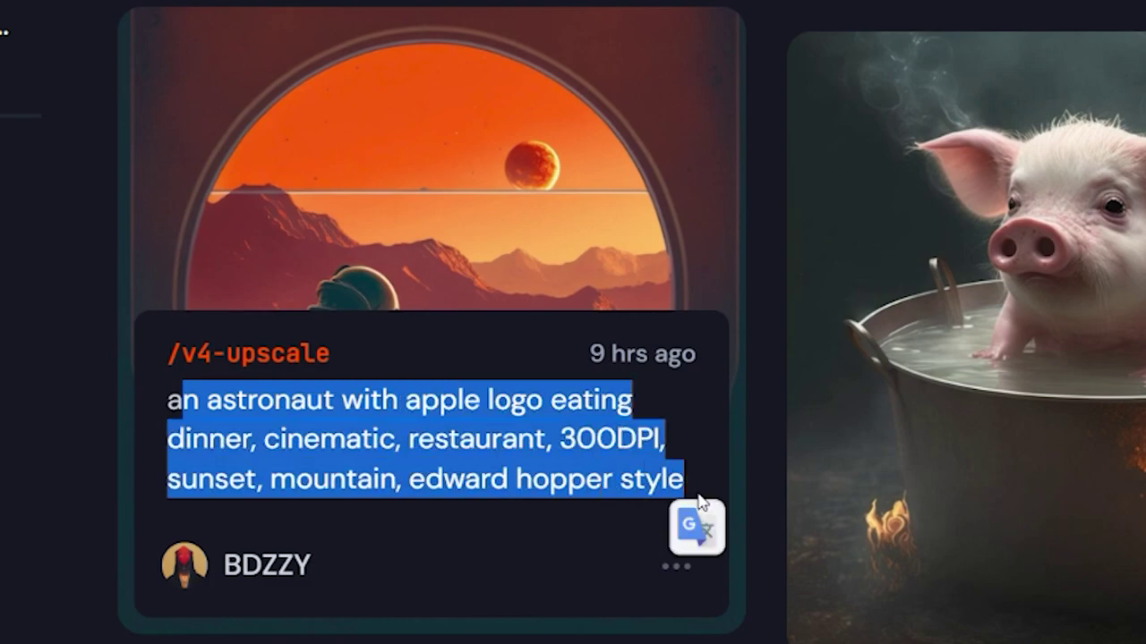
pyautogui.click(699, 501)
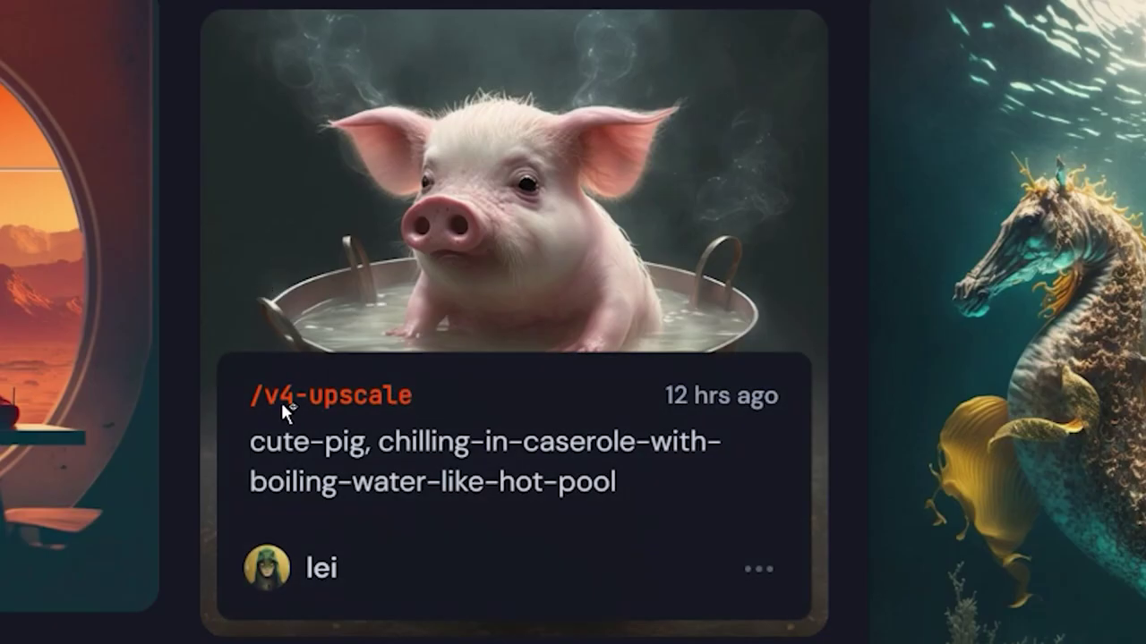
pyautogui.moveTo(249, 440); pyautogui.dragTo(468, 480)
pyautogui.click(469, 481)
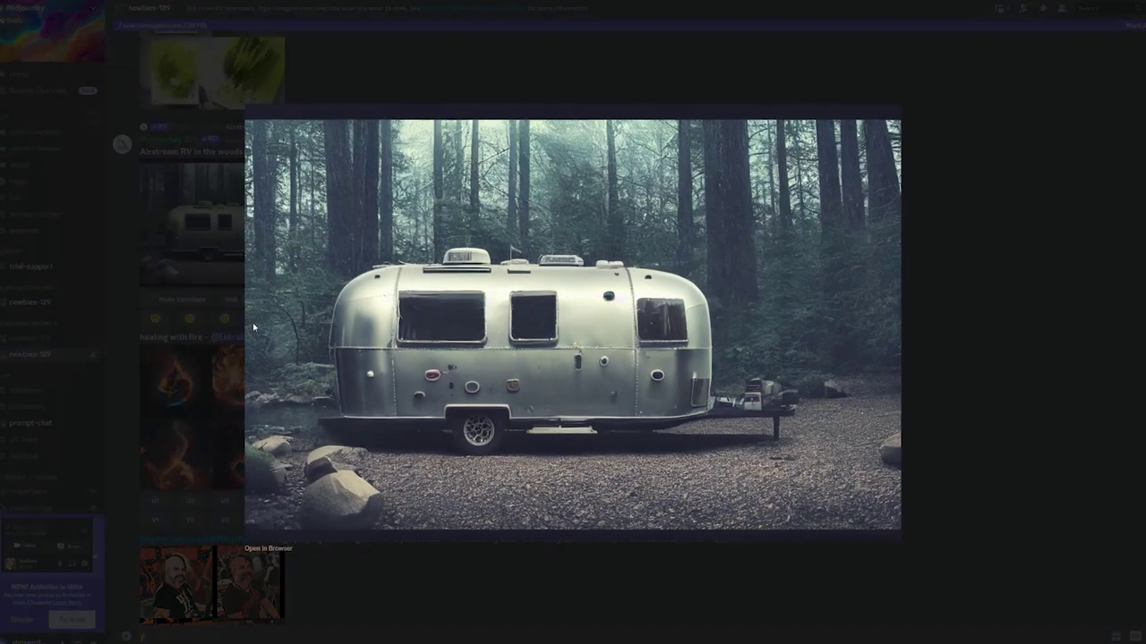
# Close the Airstream image preview and move through the newbies channels to newbies-189.
pyautogui.click(182, 385)
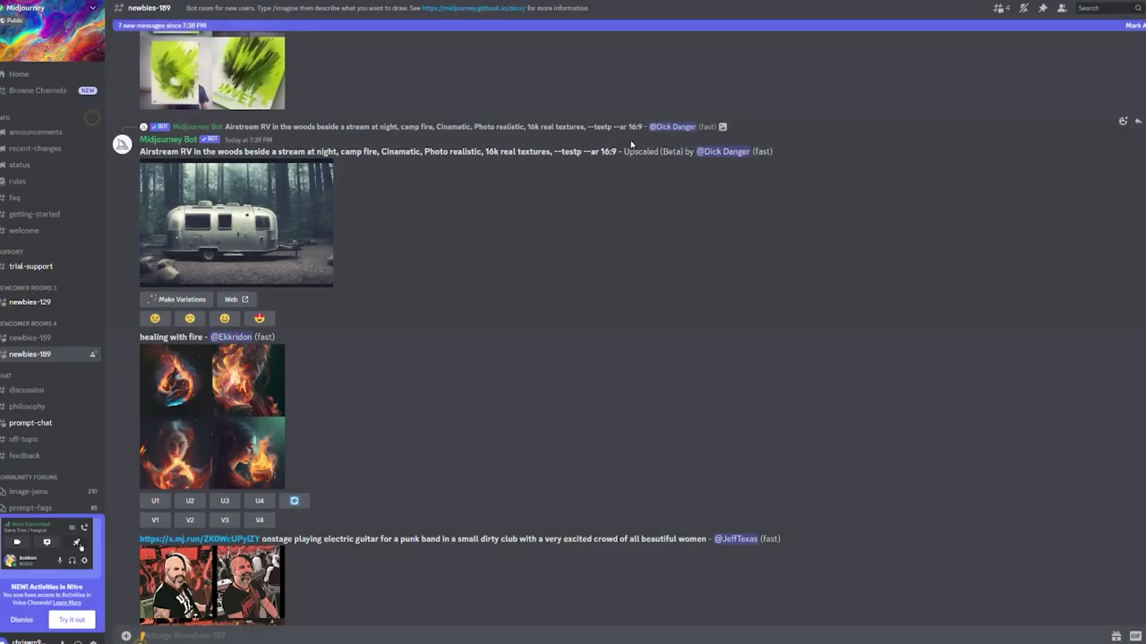
pyautogui.scroll(-5, 174, 293)
pyautogui.click(36, 302)
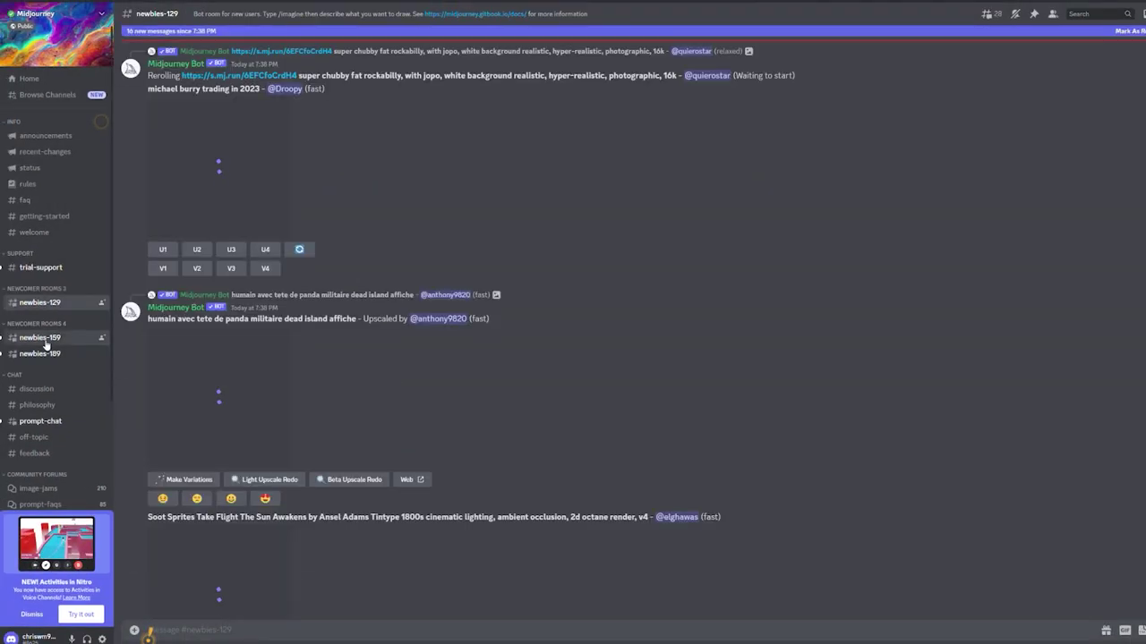
pyautogui.click(45, 341)
pyautogui.click(46, 354)
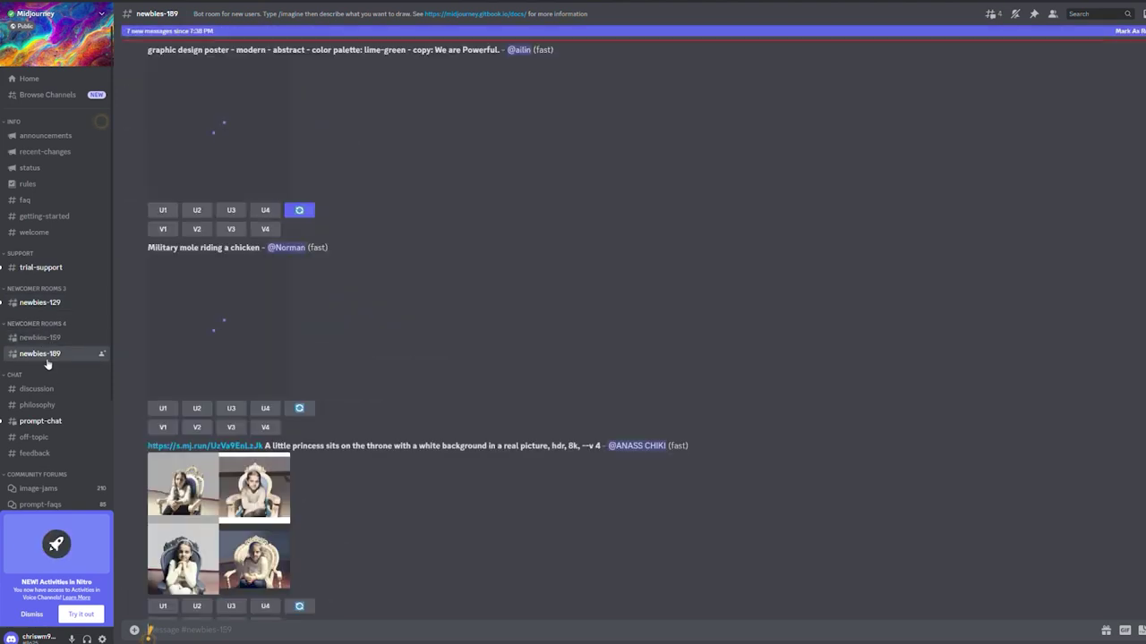
# Send the /imagine prompt 'Bear with sunglasses and a hat' in newbies-189.
pyautogui.click(348, 636)
pyautogui.write('/ima')
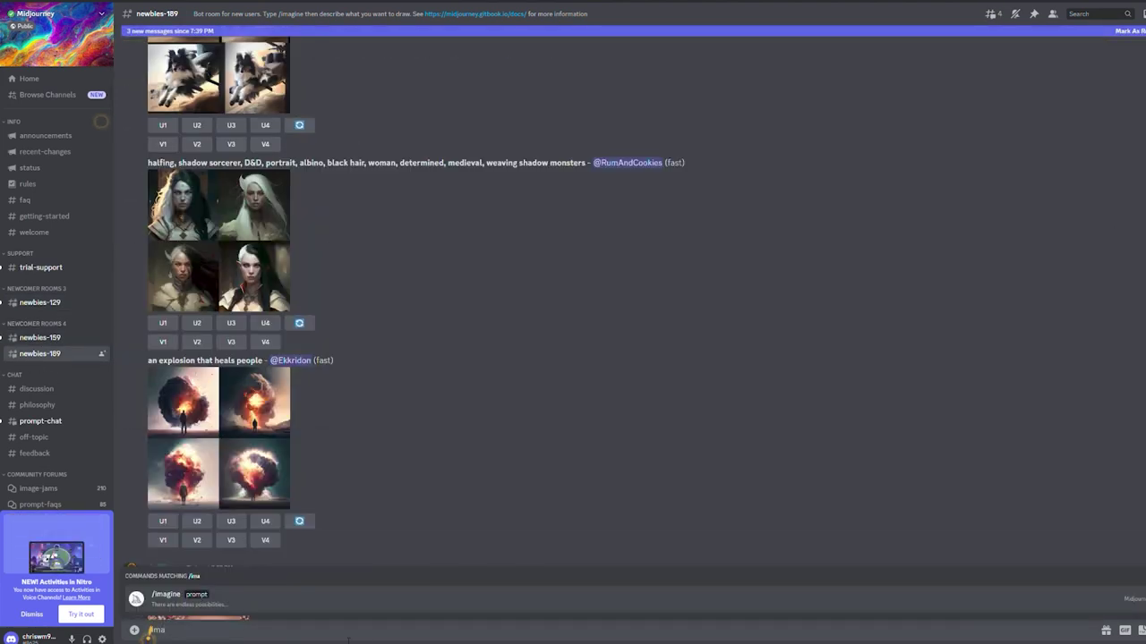
pyautogui.press('Tab')
pyautogui.write('Bear with sunglasses and a hat')
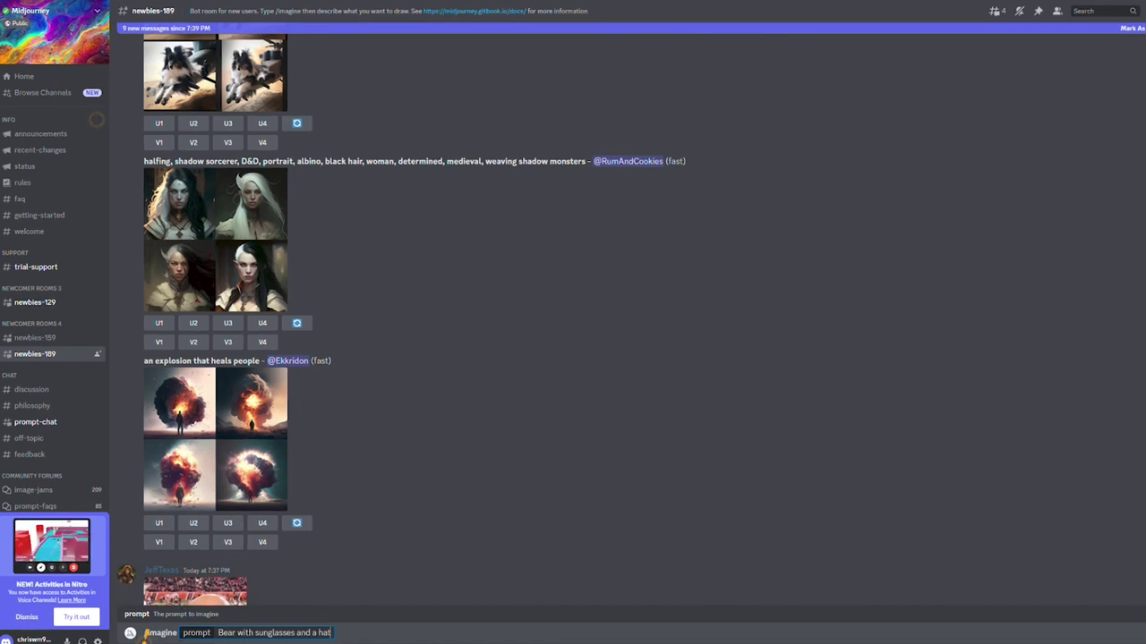
pyautogui.click(27, 617)
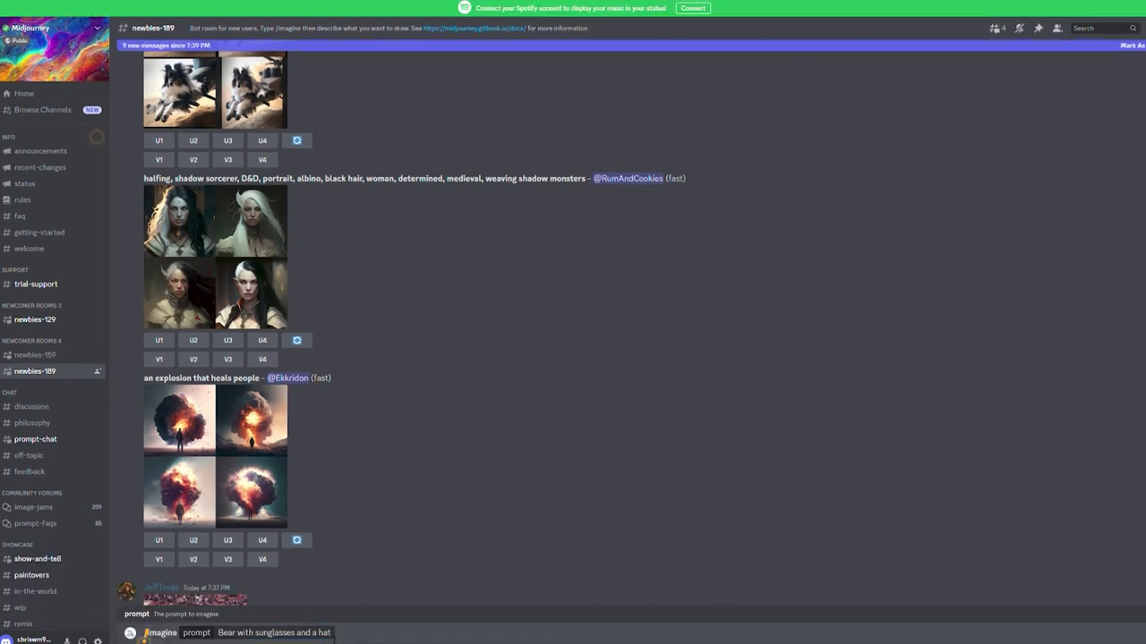
pyautogui.press('Return')
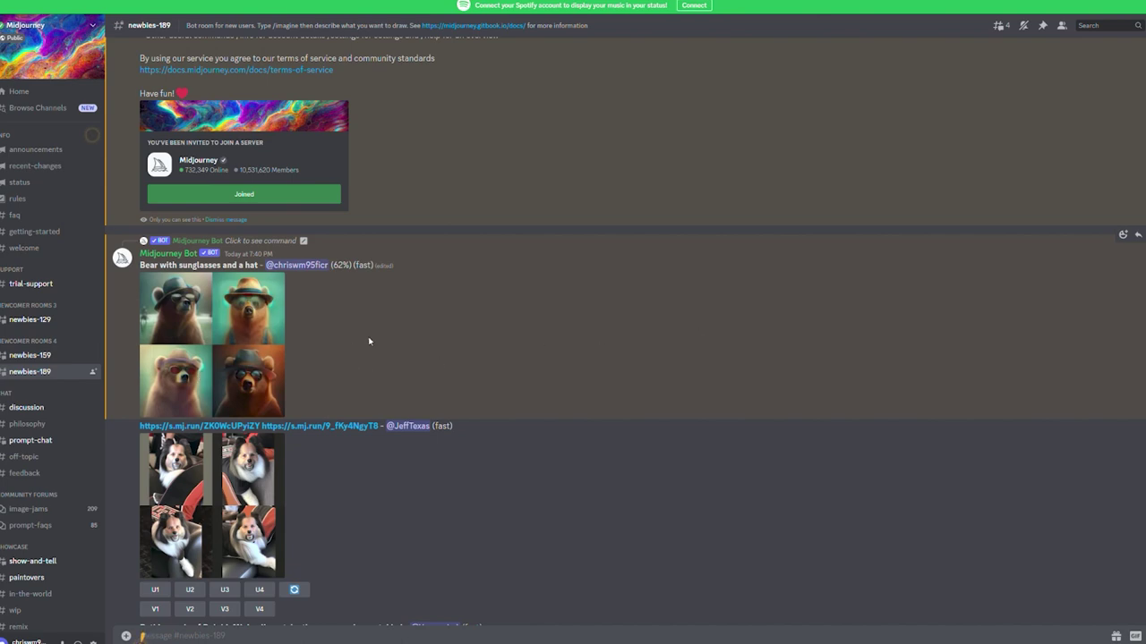
# Enlarge the bear grid while it generates, then view the finished four-bear grid.
pyautogui.click(240, 350)
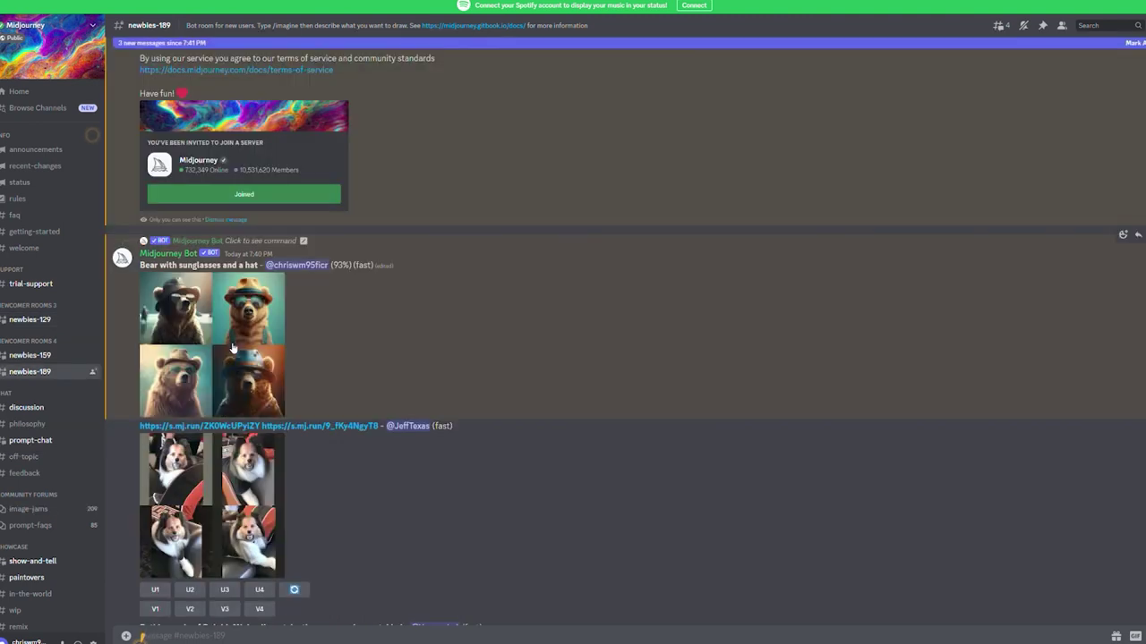
pyautogui.scroll(-10, 320, 415)
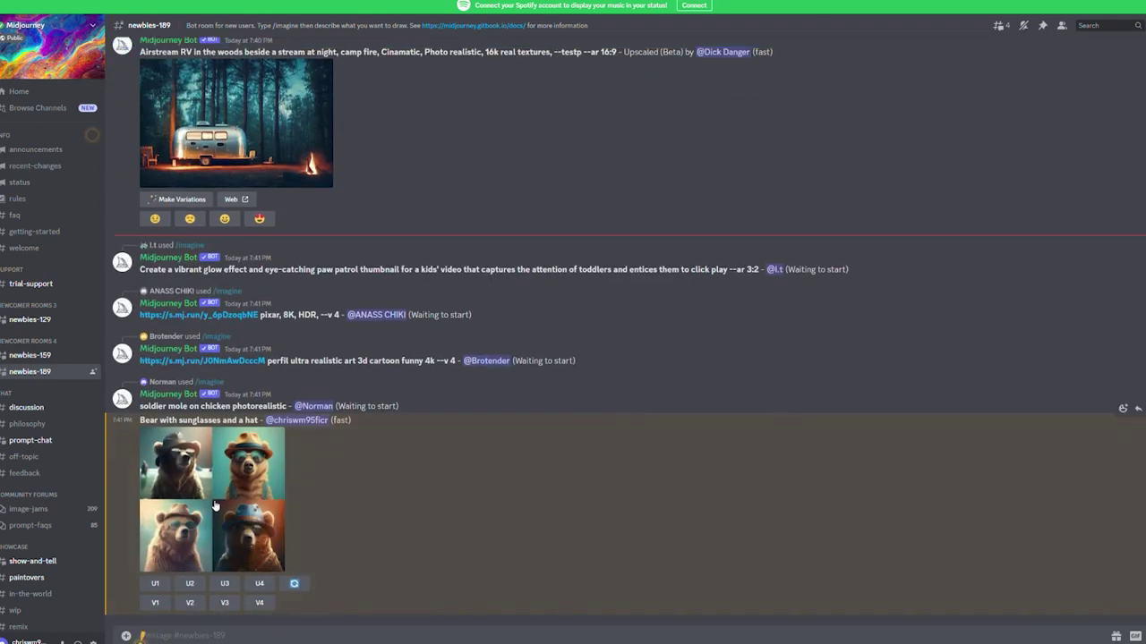
pyautogui.click(239, 510)
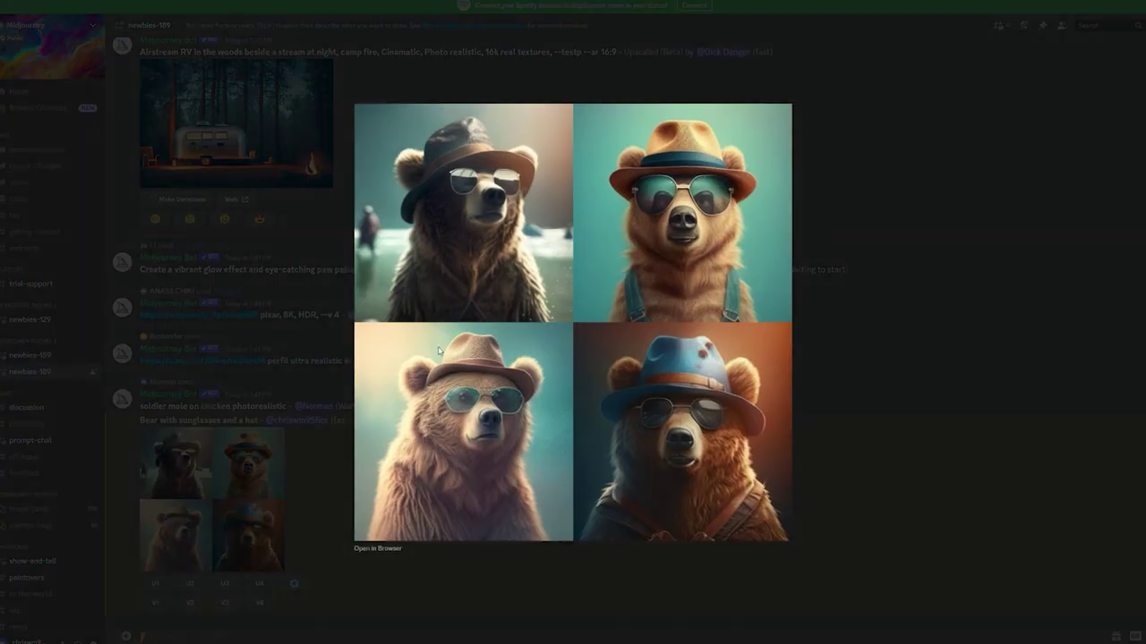
pyautogui.click(898, 339)
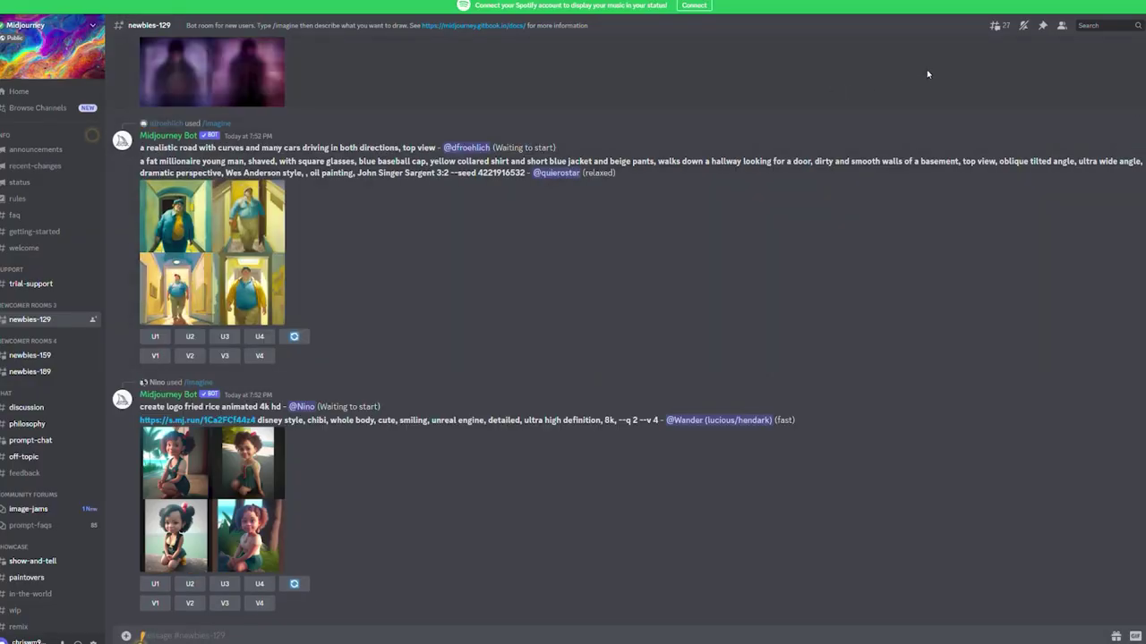
# Return to the bear message through the Mentions inbox (Ctrl+I) and enlarge its grid again.
pyautogui.hotkey('ctrl', 'i')
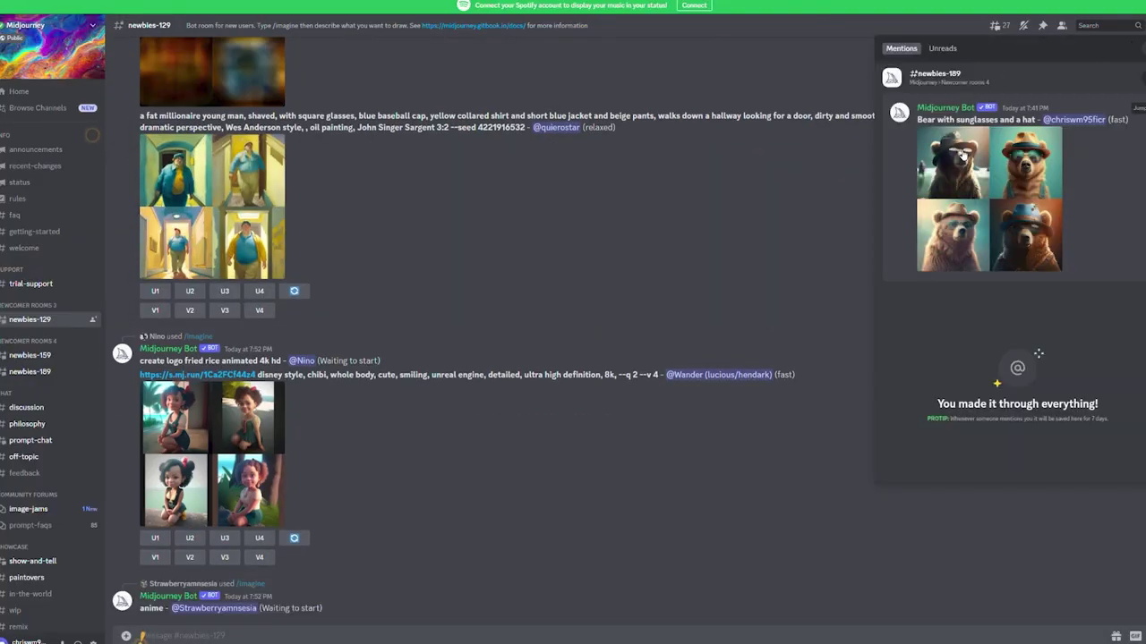
pyautogui.click(1140, 109)
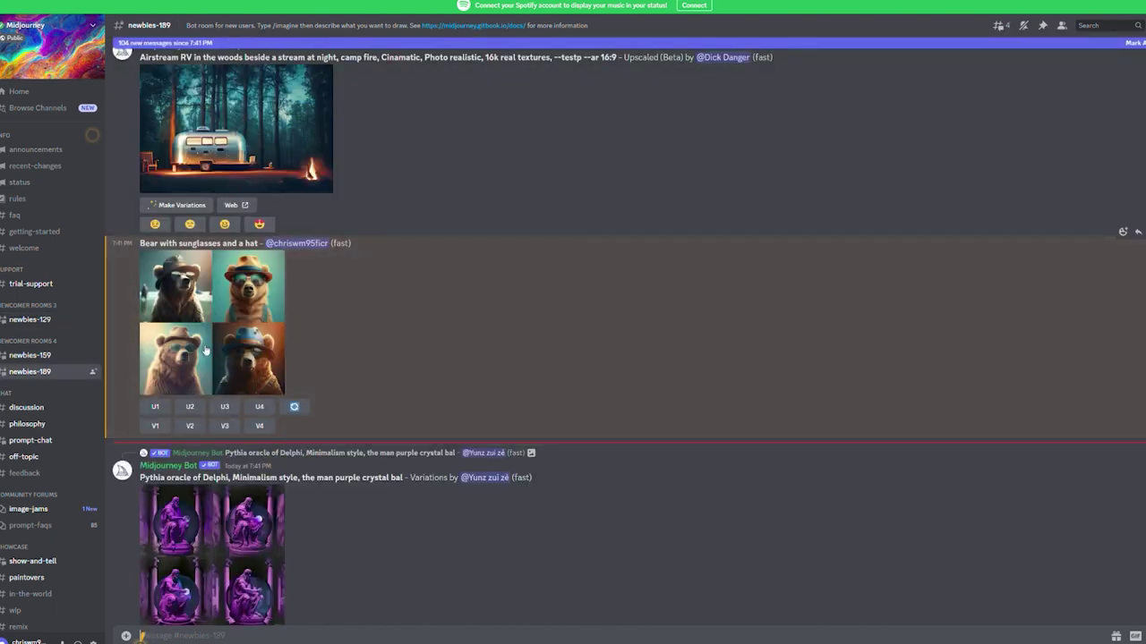
pyautogui.click(253, 331)
pyautogui.click(309, 335)
pyautogui.click(268, 385)
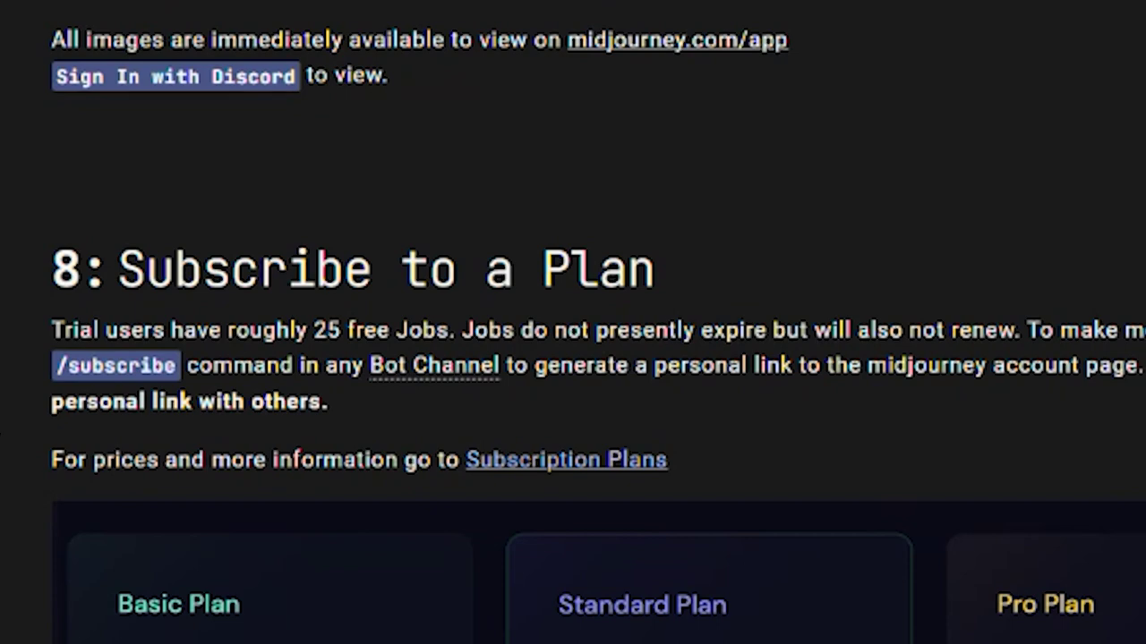
# Note the 25 free trial Jobs, then open Subscription Plans to view the Plan Comparison table.
pyautogui.moveTo(313, 333); pyautogui.dragTo(390, 333)
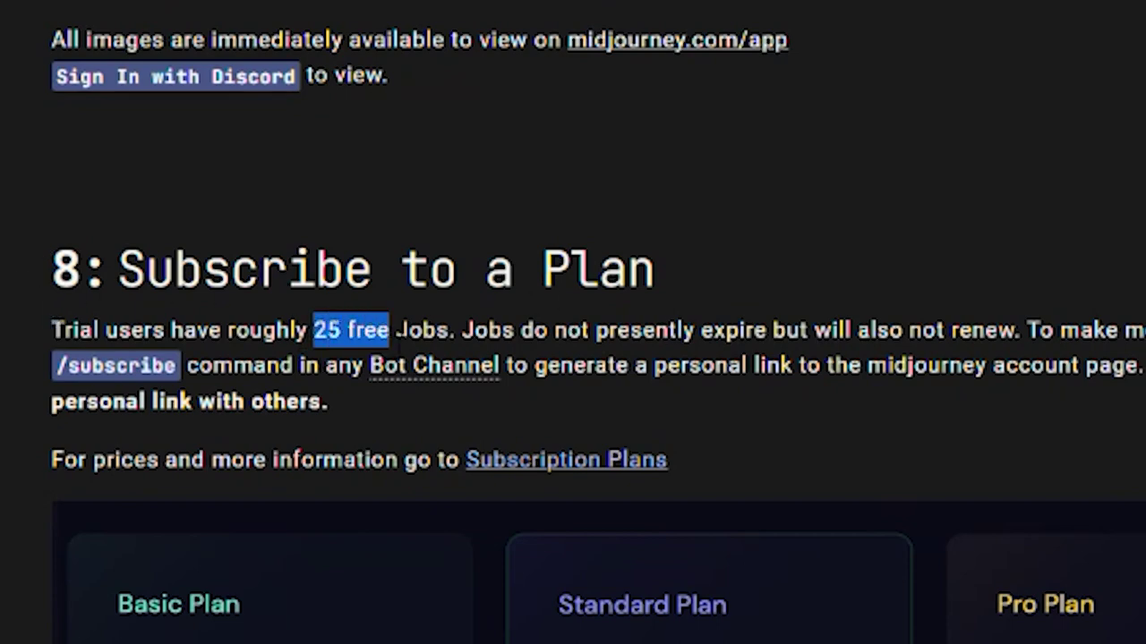
pyautogui.click(340, 397)
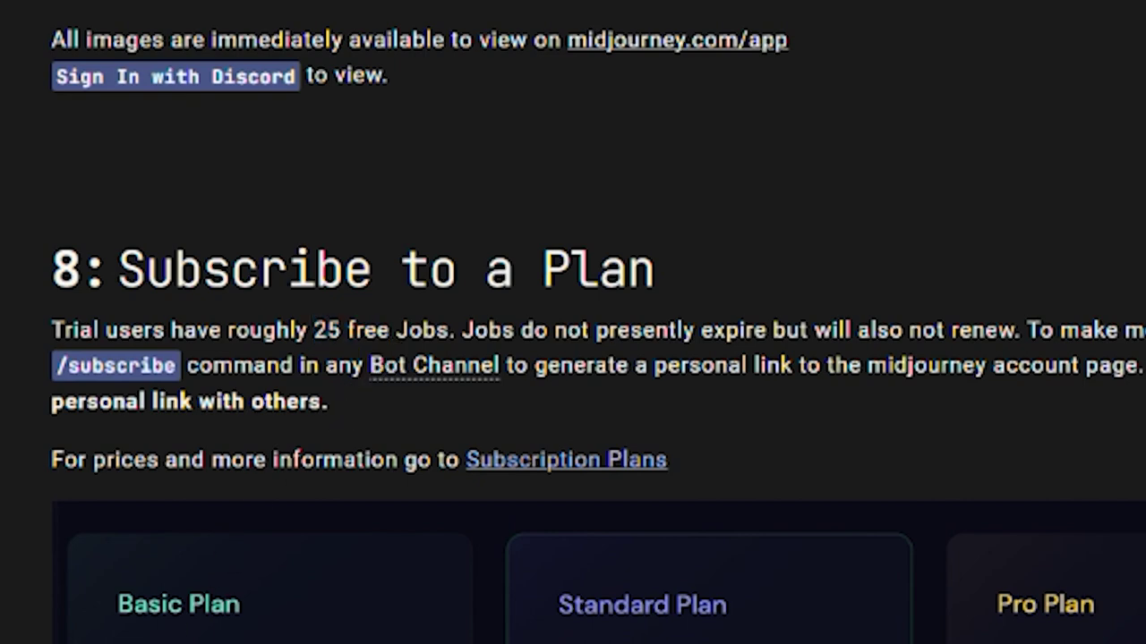
pyautogui.click(615, 592)
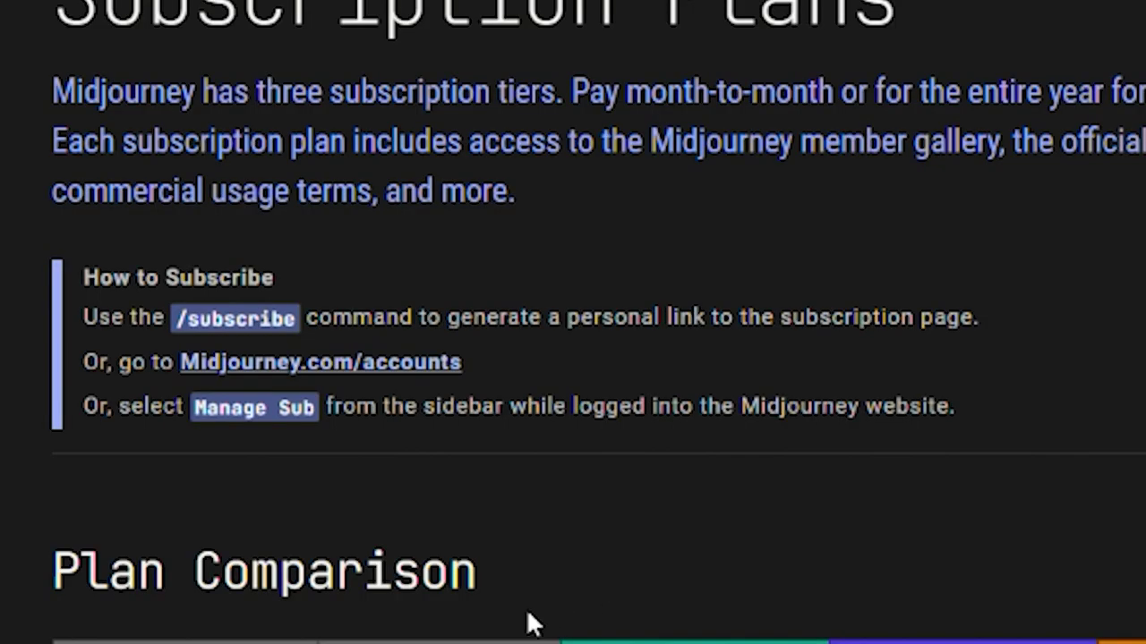
pyautogui.scroll(-10, 294, 557)
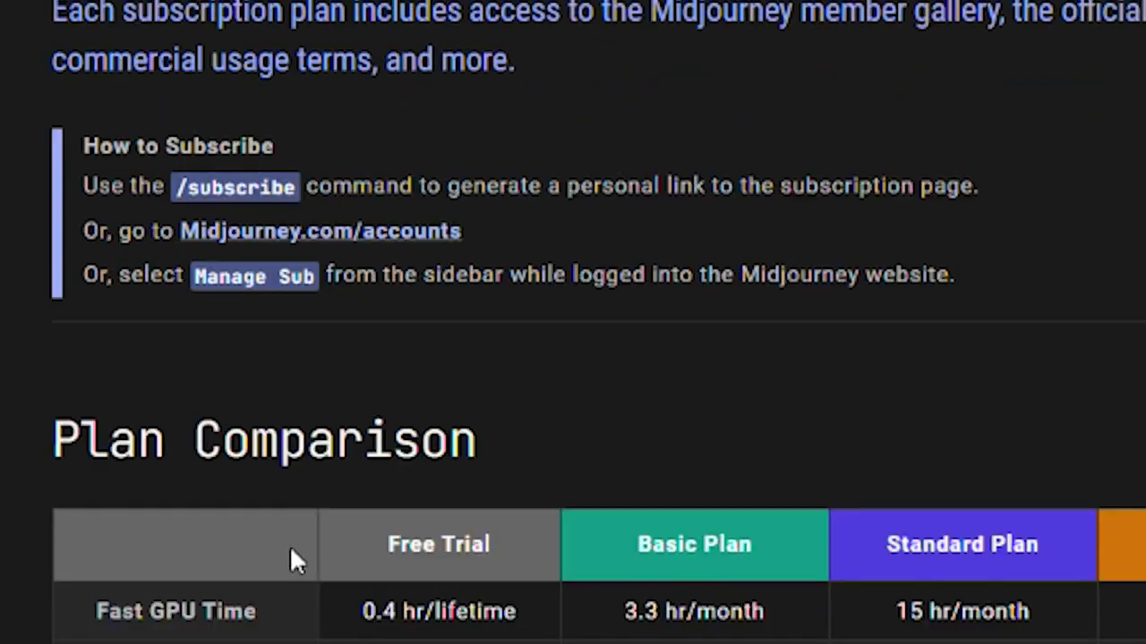
pyautogui.scroll(5, 572, 322)
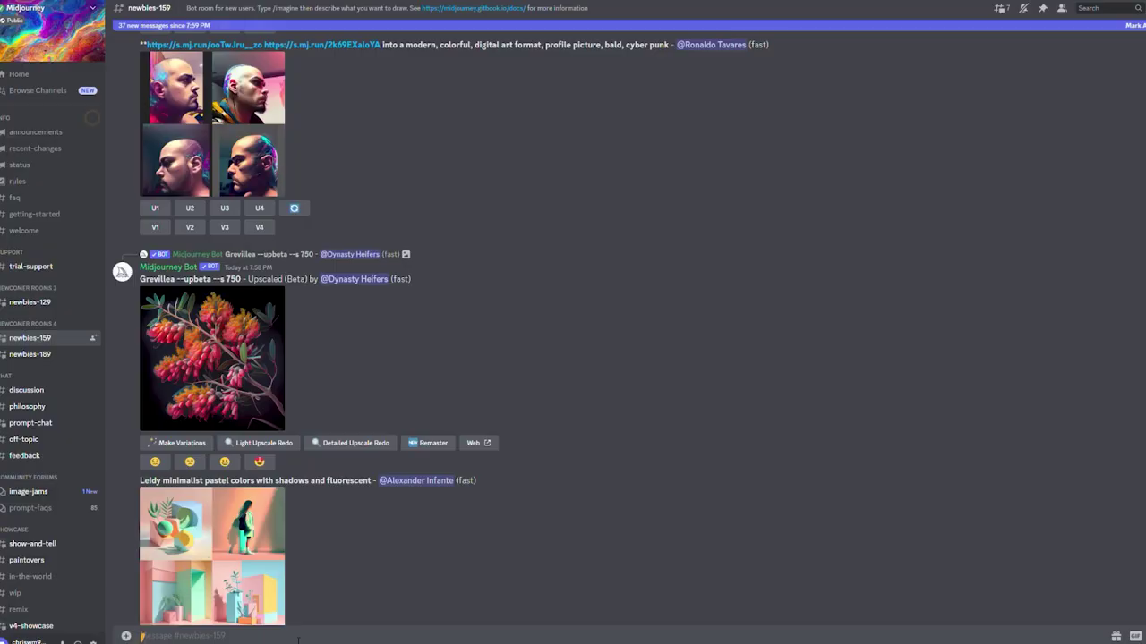
# Run /subscribe in newbies-159 and open the bot's personal subscription page link.
pyautogui.write('/su')
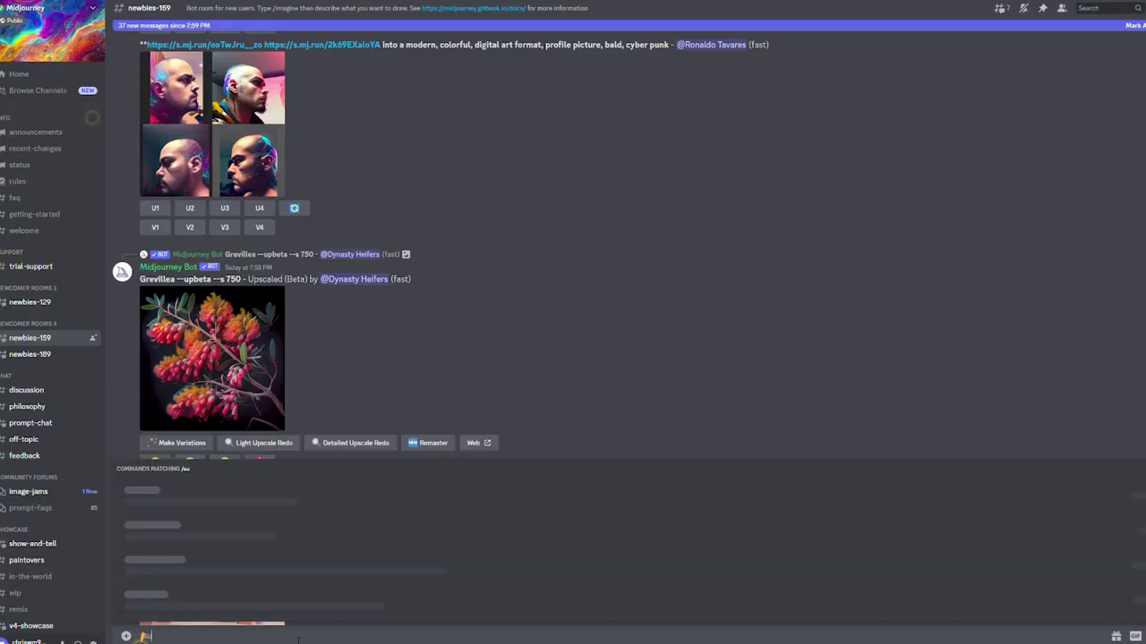
pyautogui.press('Return')
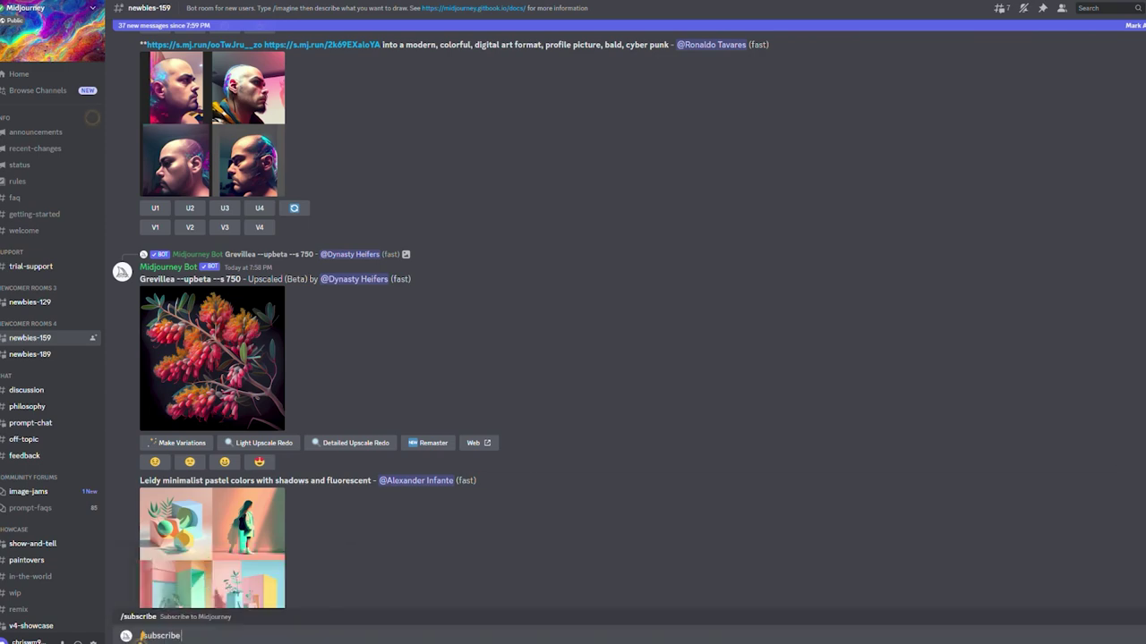
pyautogui.press('Return')
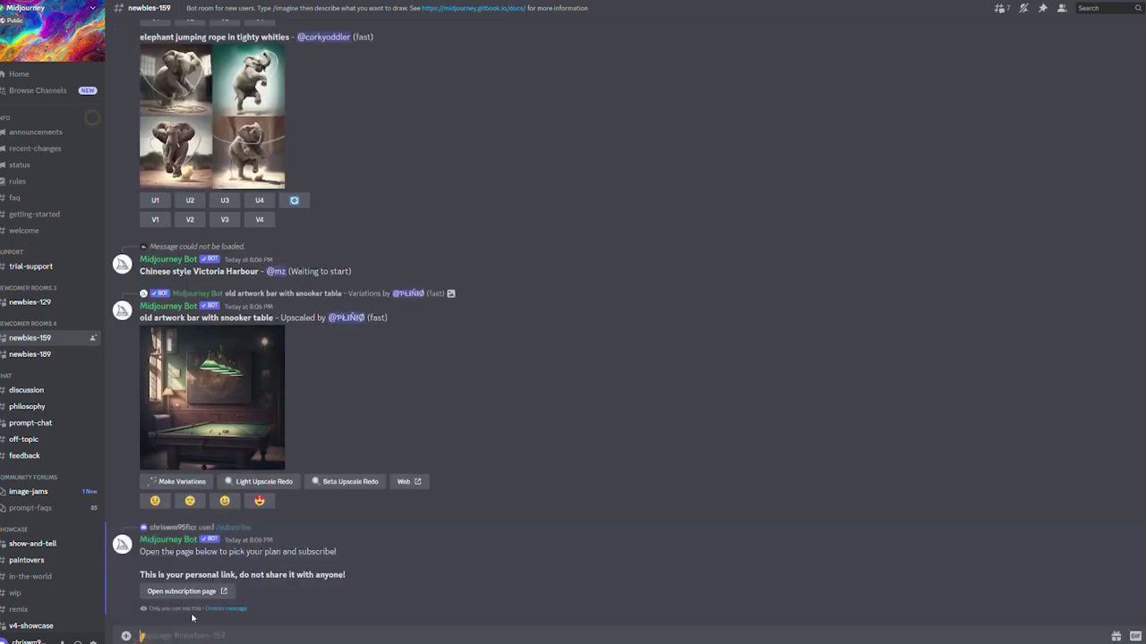
pyautogui.click(187, 592)
# Open the Purchase a subscription page and highlight the Standard plan's $24 / month price.
pyautogui.click(618, 391)
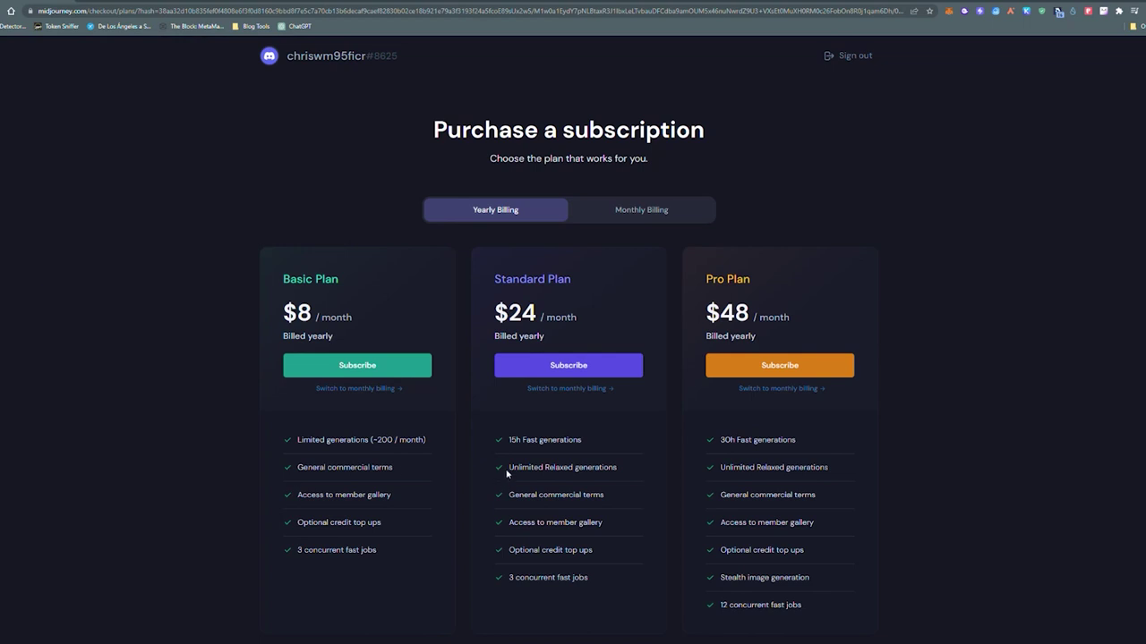
pyautogui.scroll(-1, 411, 326)
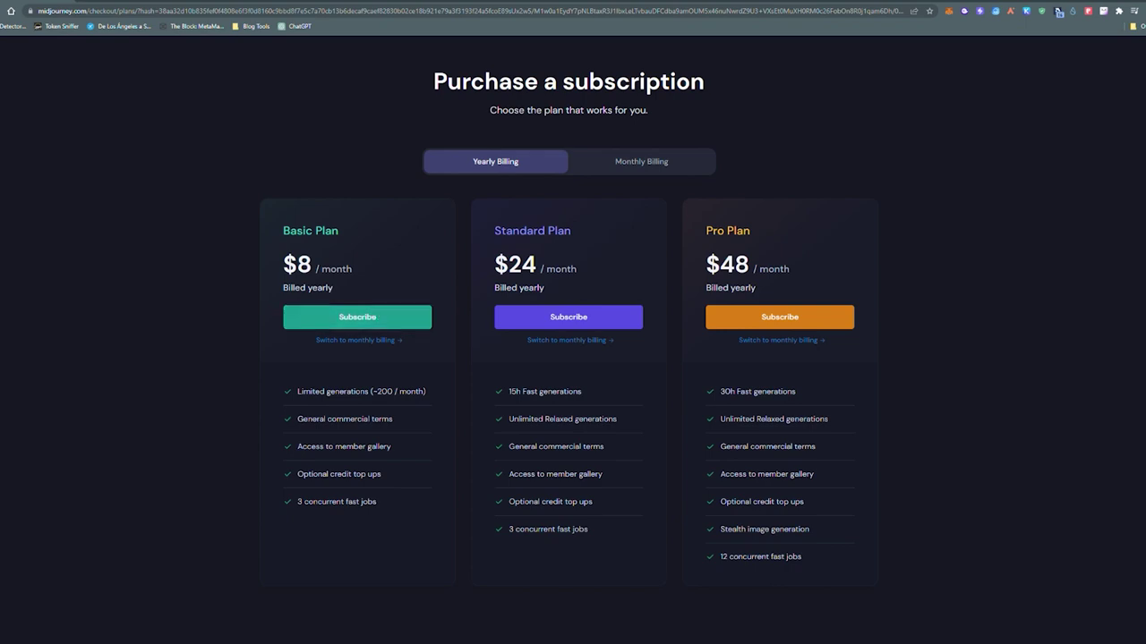
pyautogui.moveTo(494, 266); pyautogui.dragTo(596, 269)
pyautogui.click(596, 267)
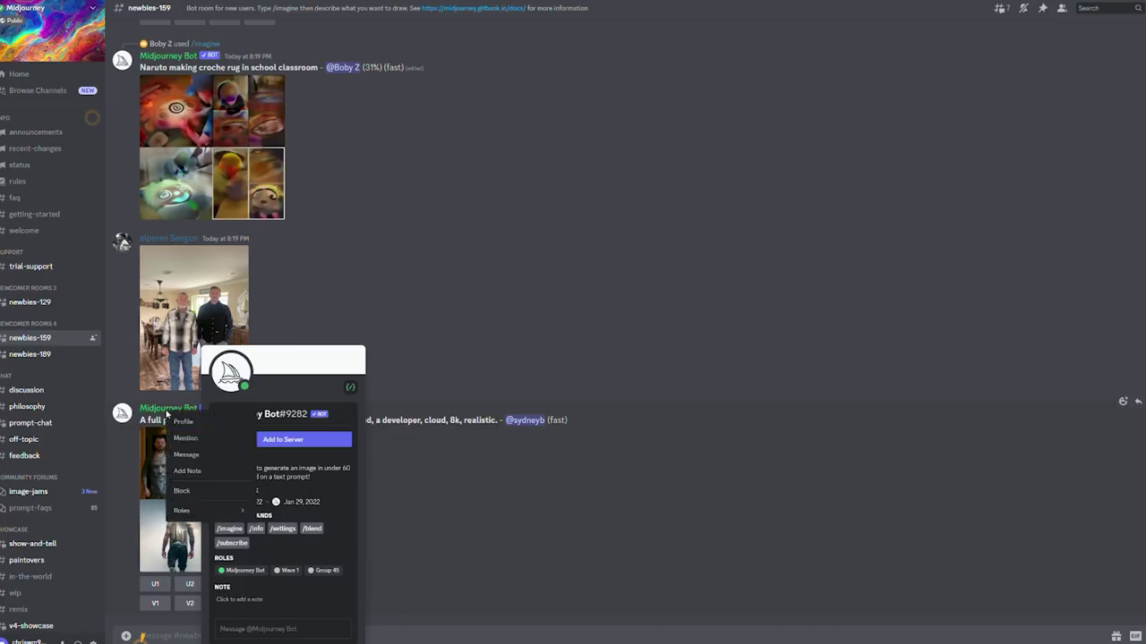
# Open a direct message with the Midjourney Bot, then its profile card with Add to Server.
pyautogui.click(193, 454)
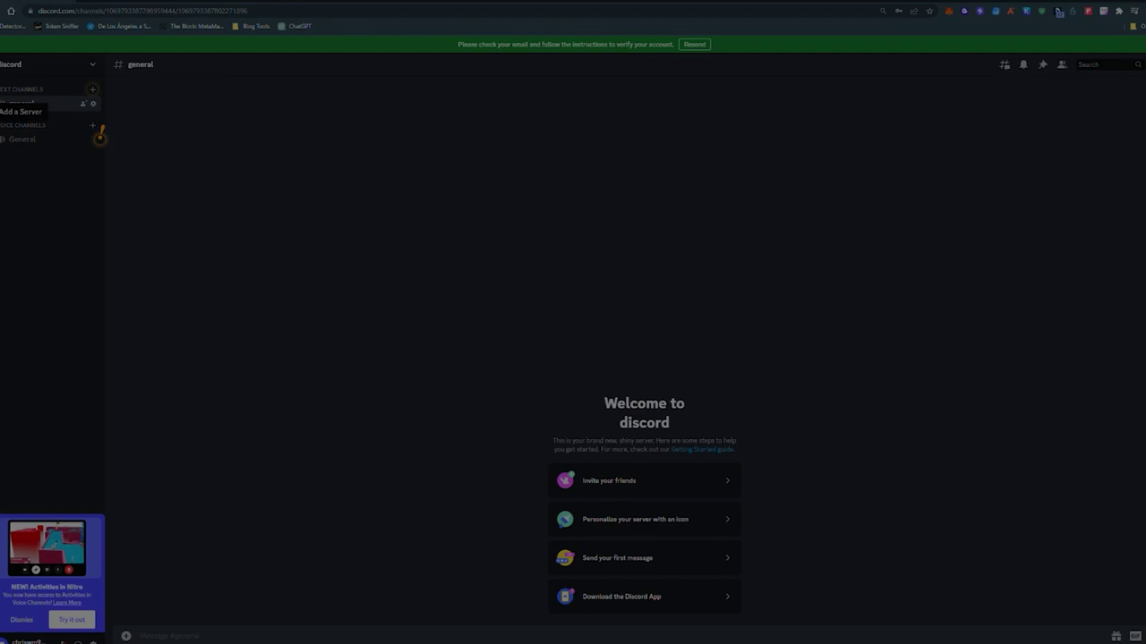
pyautogui.click(5, 111)
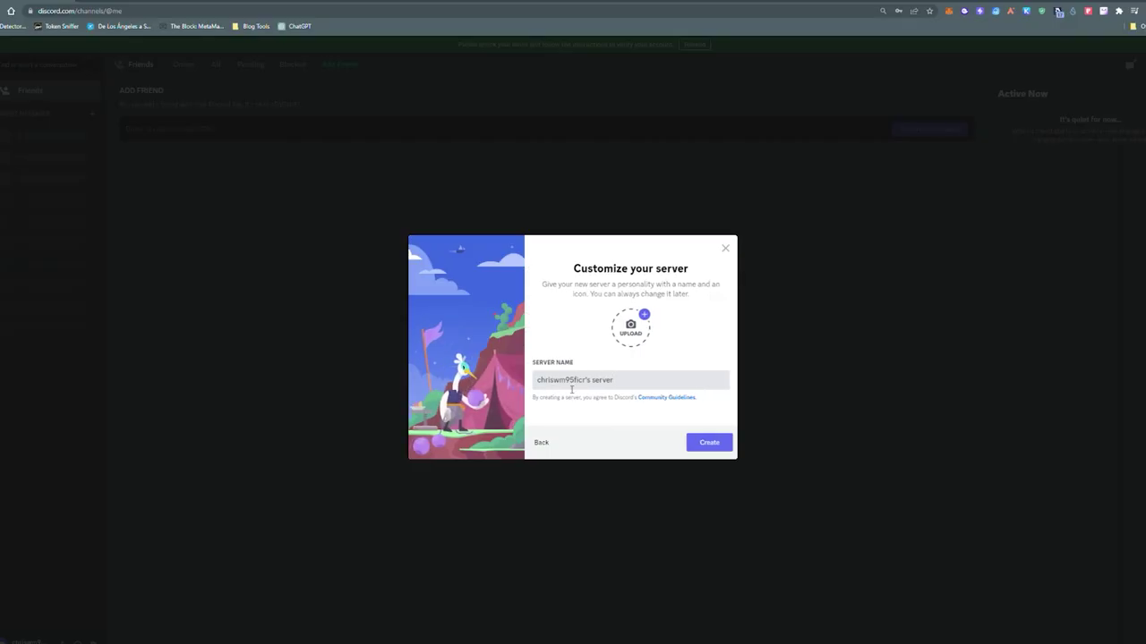
# Rename the new server to 'discord' and add the Midjourney Bot to it.
pyautogui.tripleClick(571, 387)
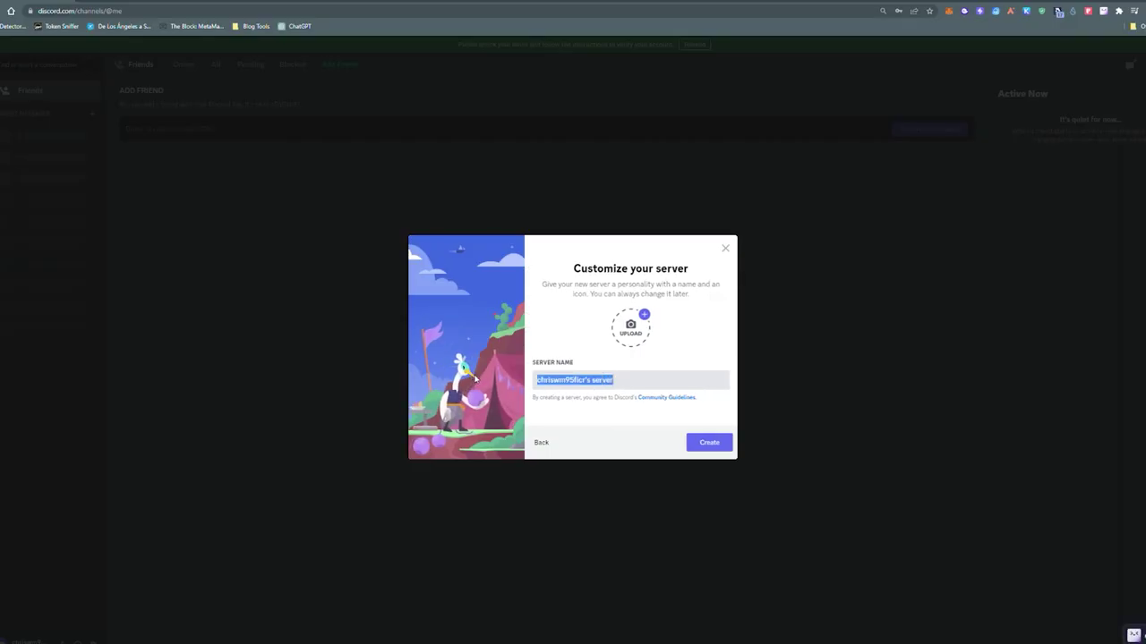
pyautogui.write('c')
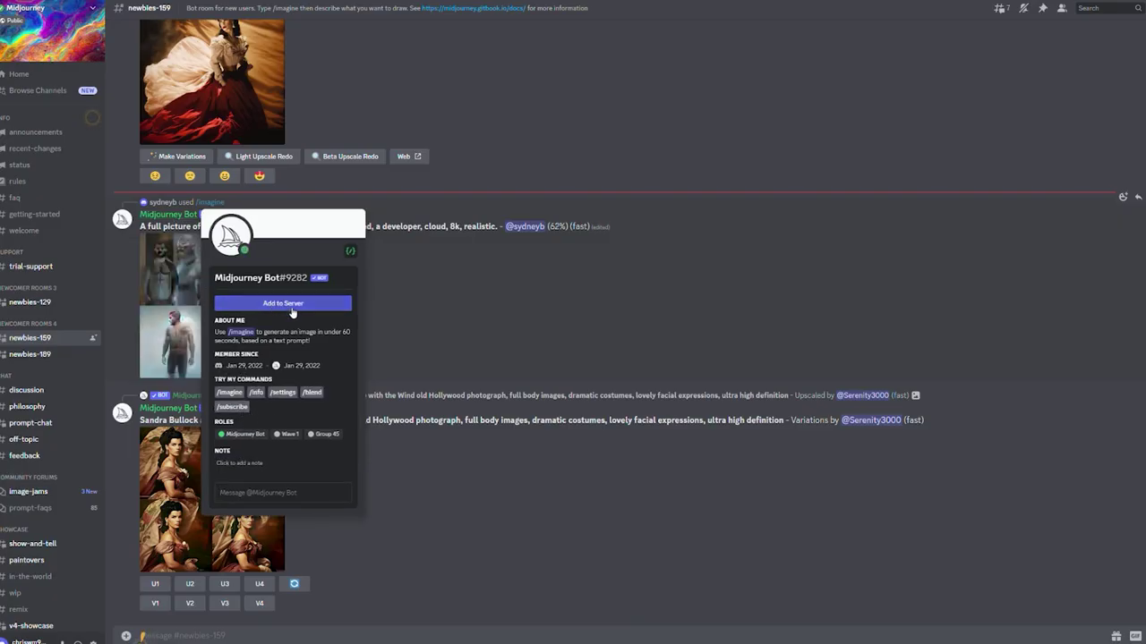
pyautogui.click(286, 305)
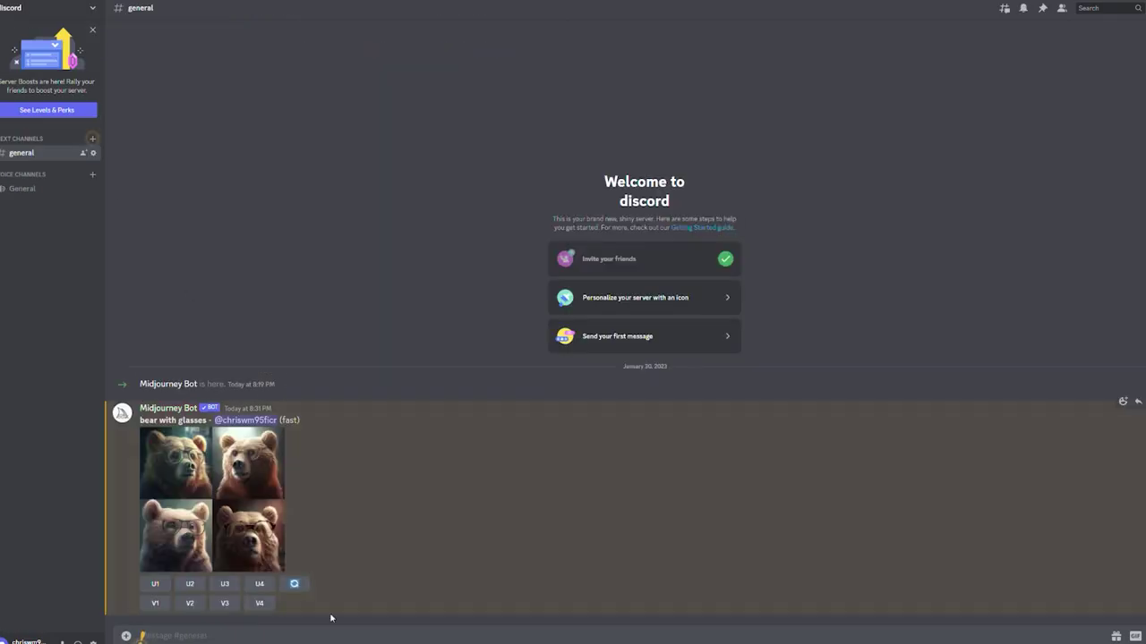
# Send /imagine 'bear with glasses and cap', reroll the result, and enlarge the new grid.
pyautogui.write('/')
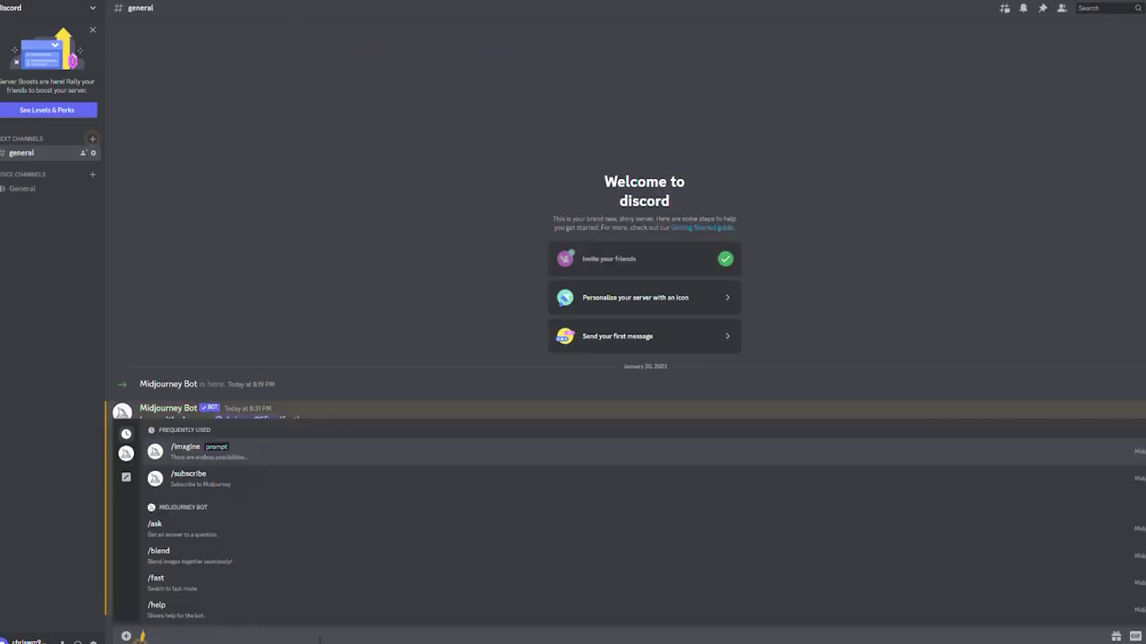
pyautogui.write('ima')
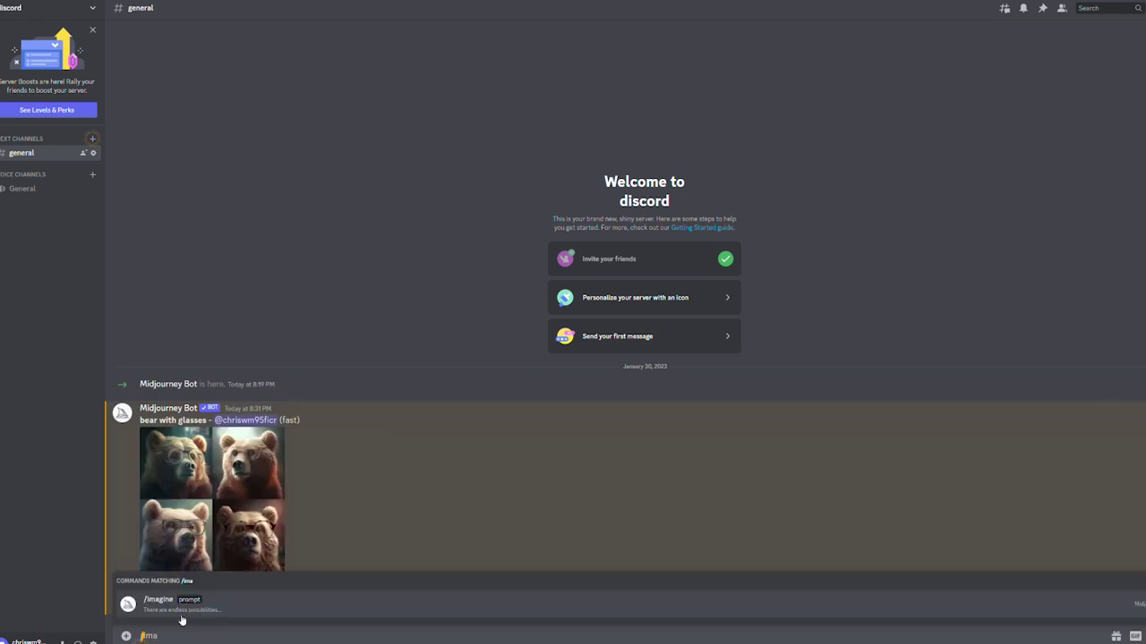
pyautogui.click(178, 614)
pyautogui.write('bear with glasses and cap')
pyautogui.press('Return')
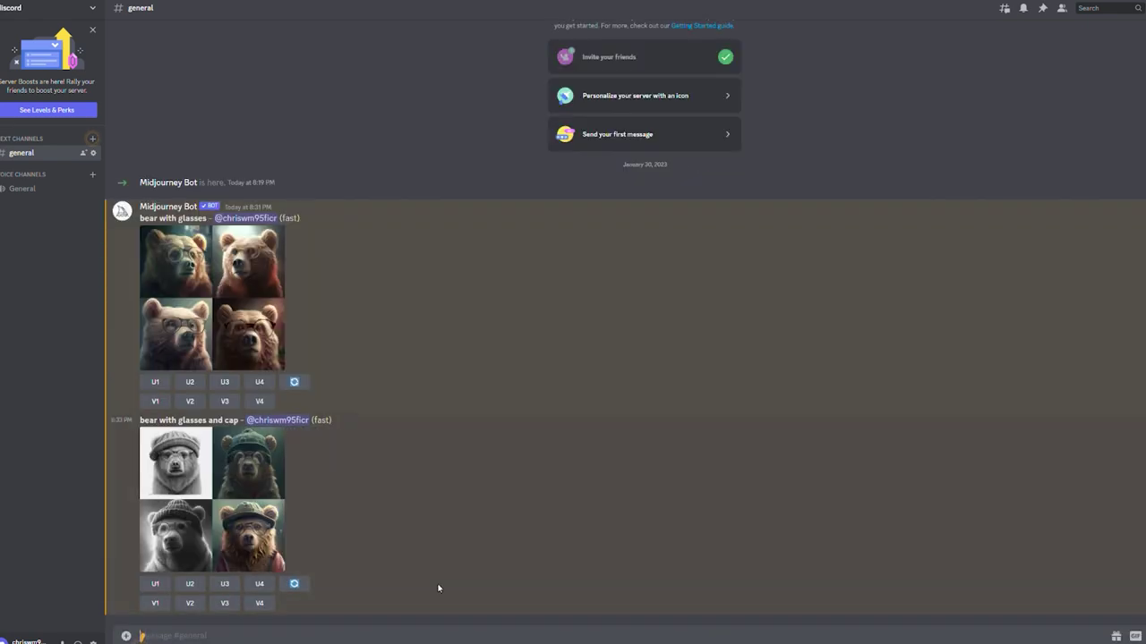
pyautogui.click(296, 585)
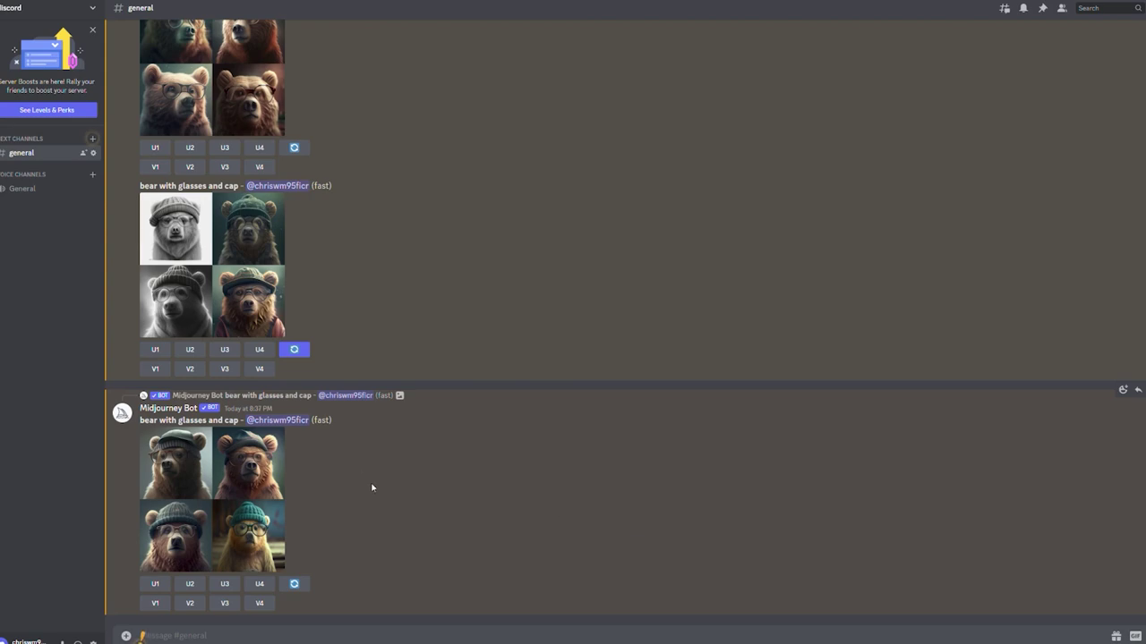
pyautogui.click(248, 499)
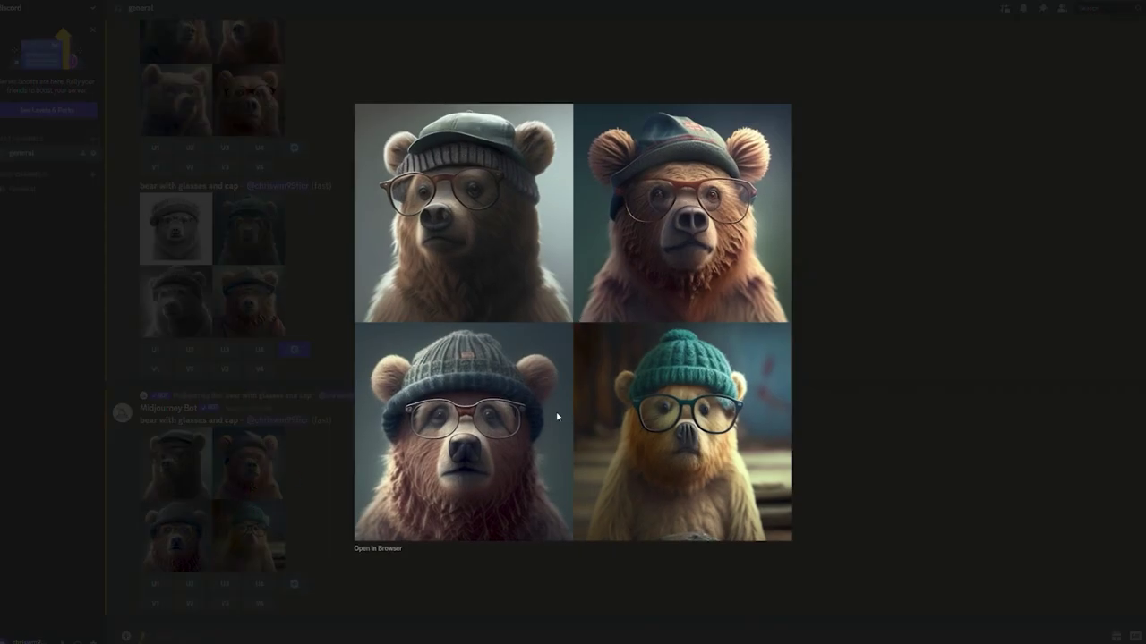
pyautogui.click(296, 477)
pyautogui.click(268, 264)
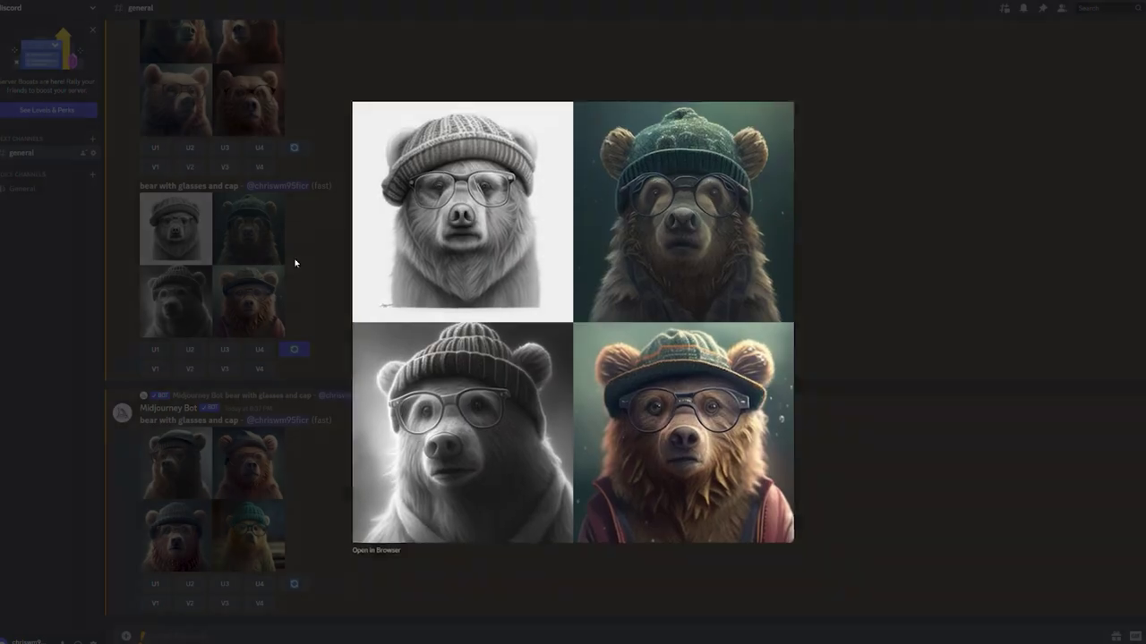
pyautogui.click(906, 463)
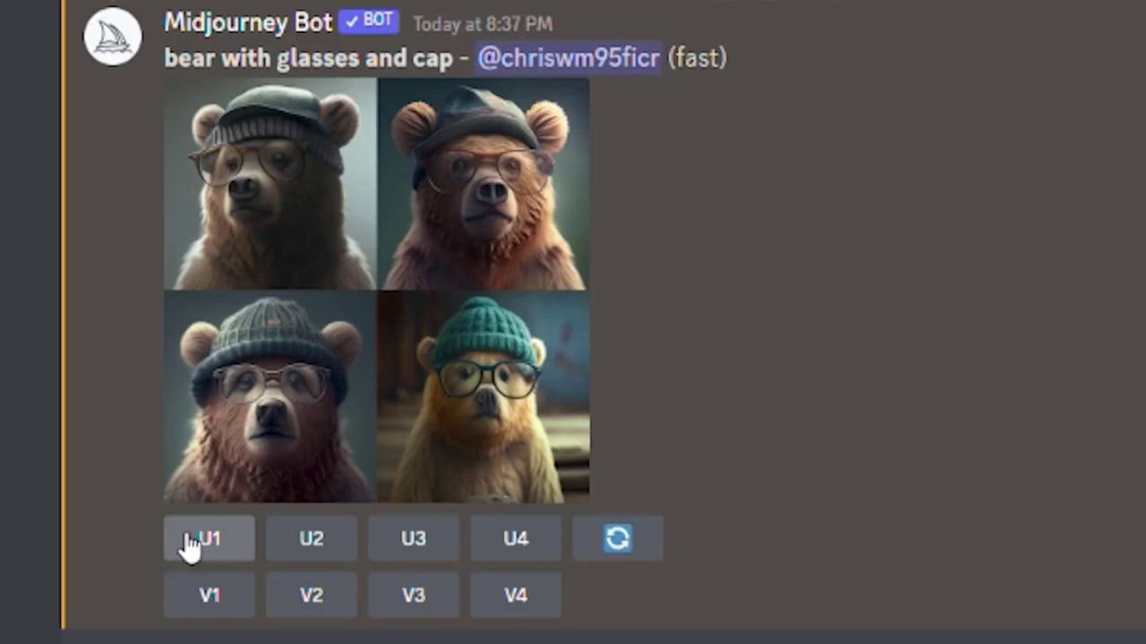
# Request U1 and U2 upscales of the first two bears in the rerolled grid.
pyautogui.click(210, 542)
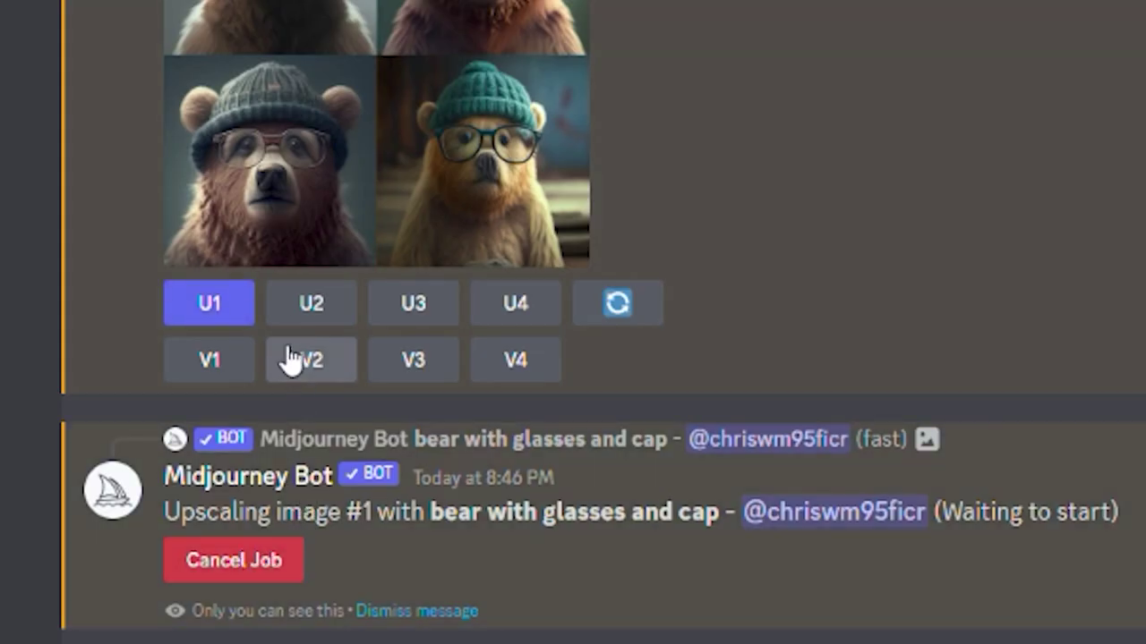
pyautogui.click(318, 310)
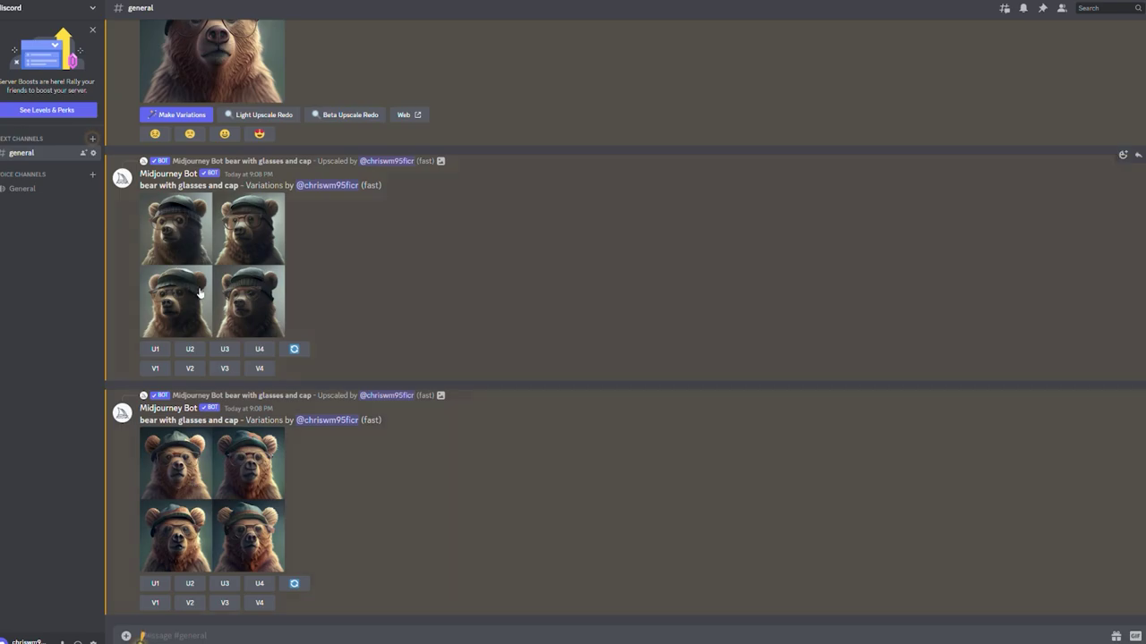
pyautogui.click(200, 293)
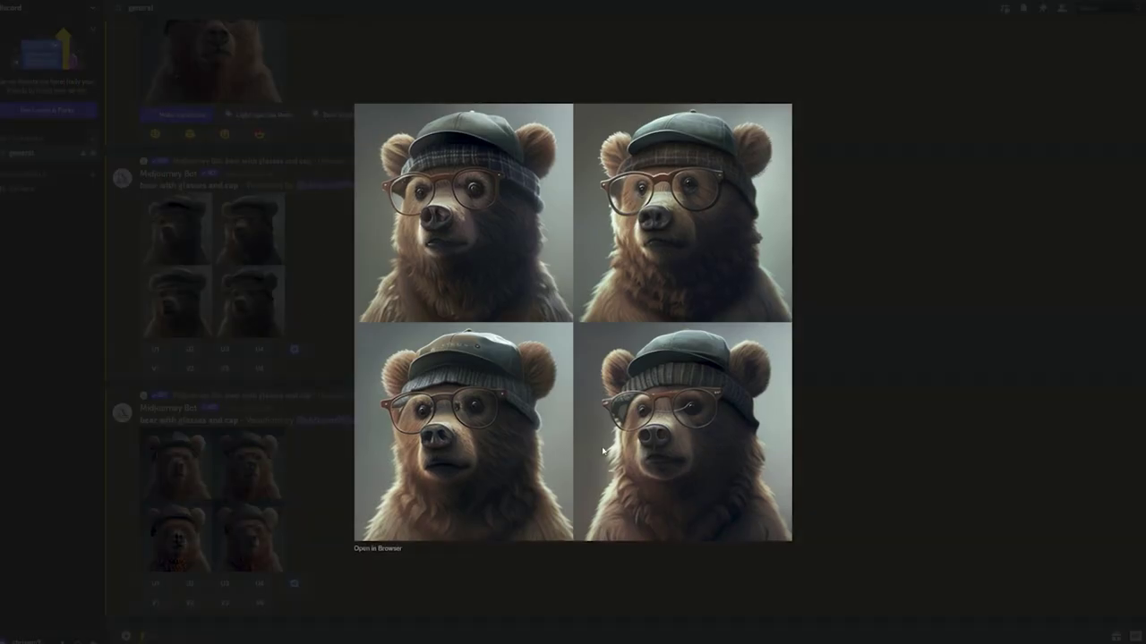
pyautogui.click(253, 479)
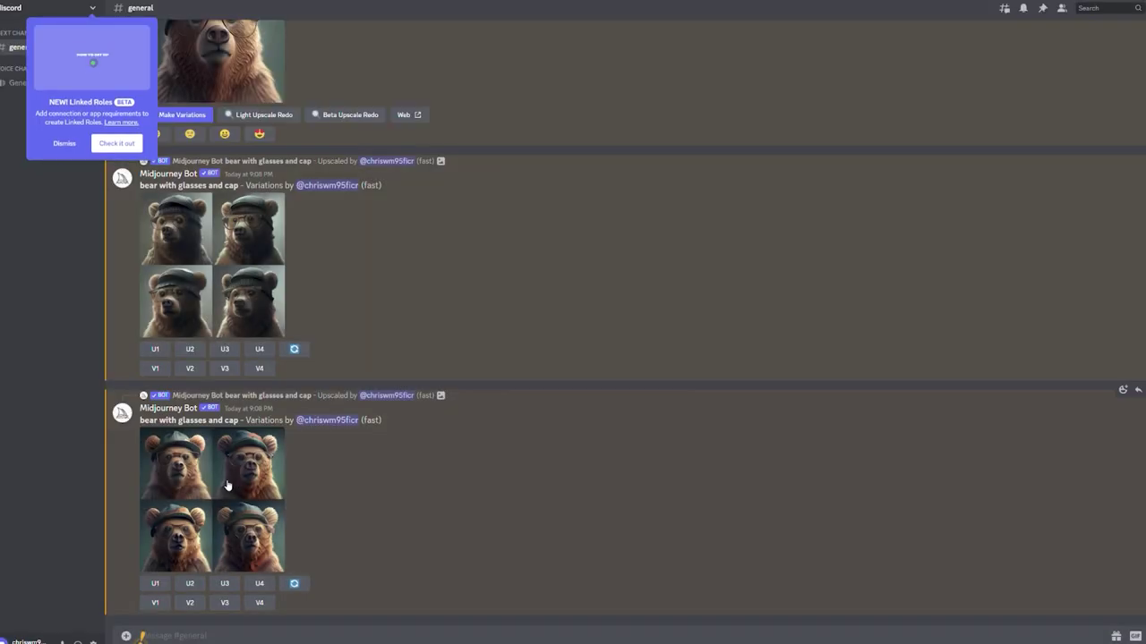
pyautogui.click(224, 485)
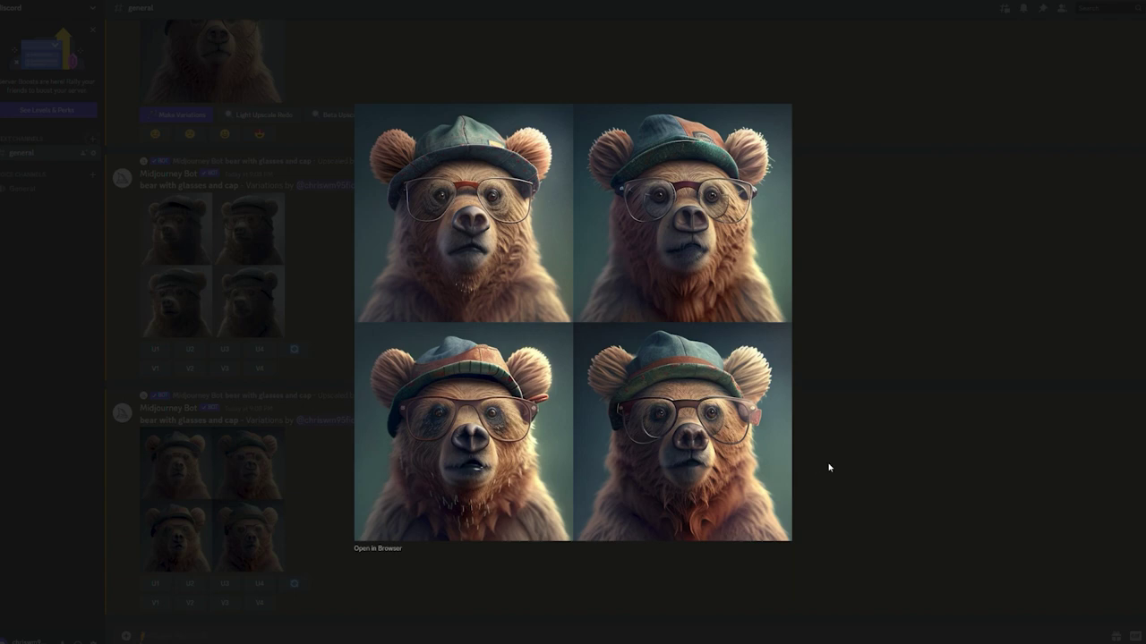
pyautogui.click(874, 468)
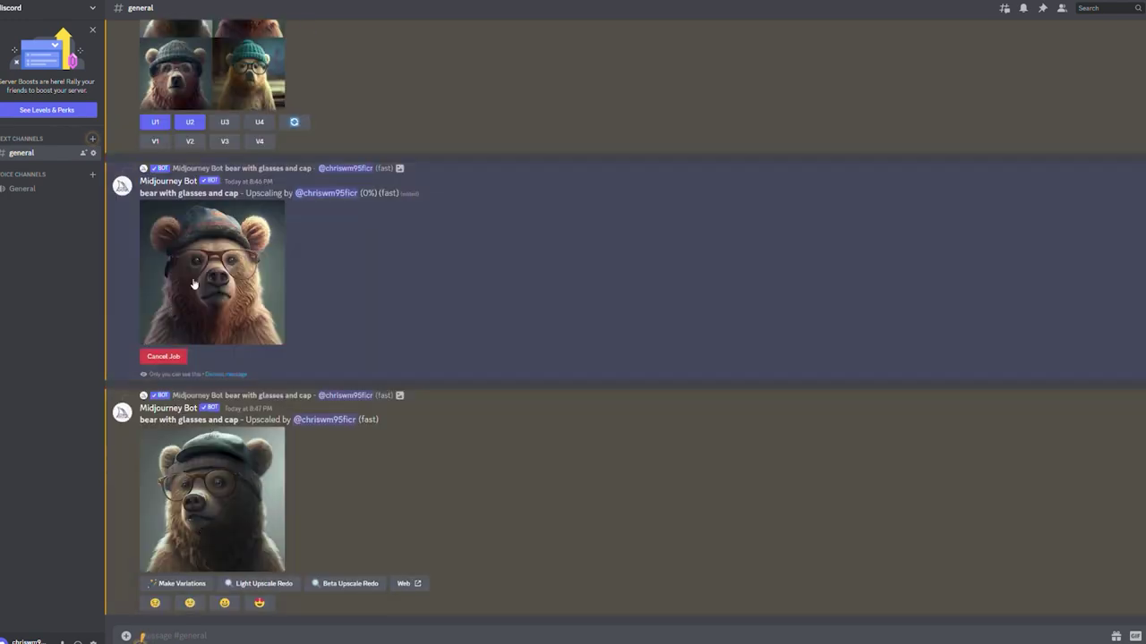
pyautogui.click(255, 488)
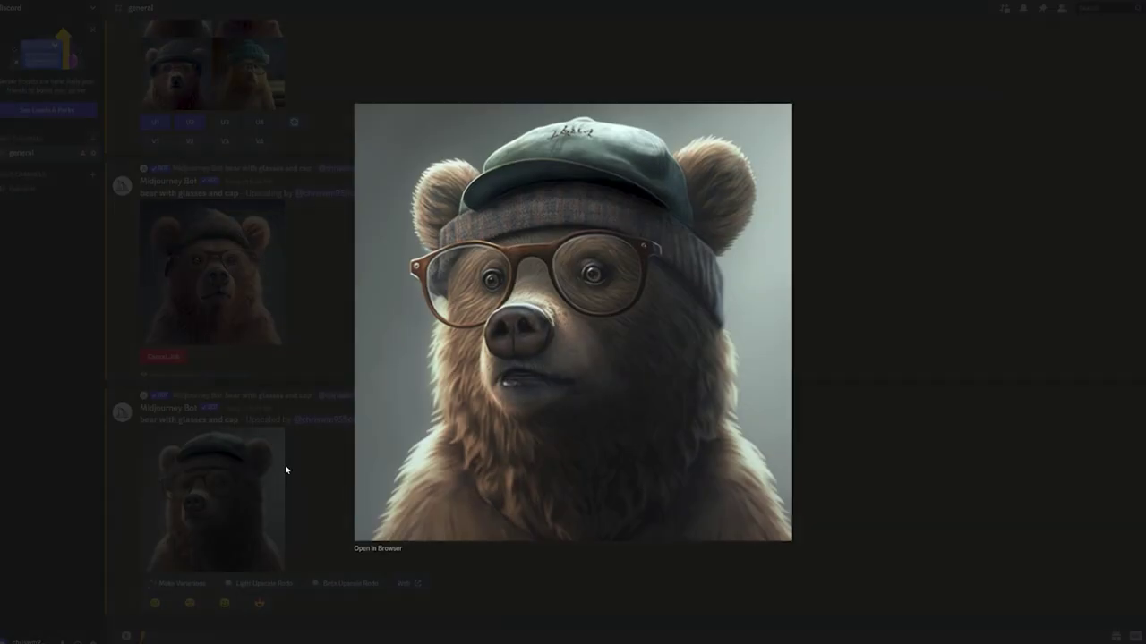
pyautogui.click(286, 469)
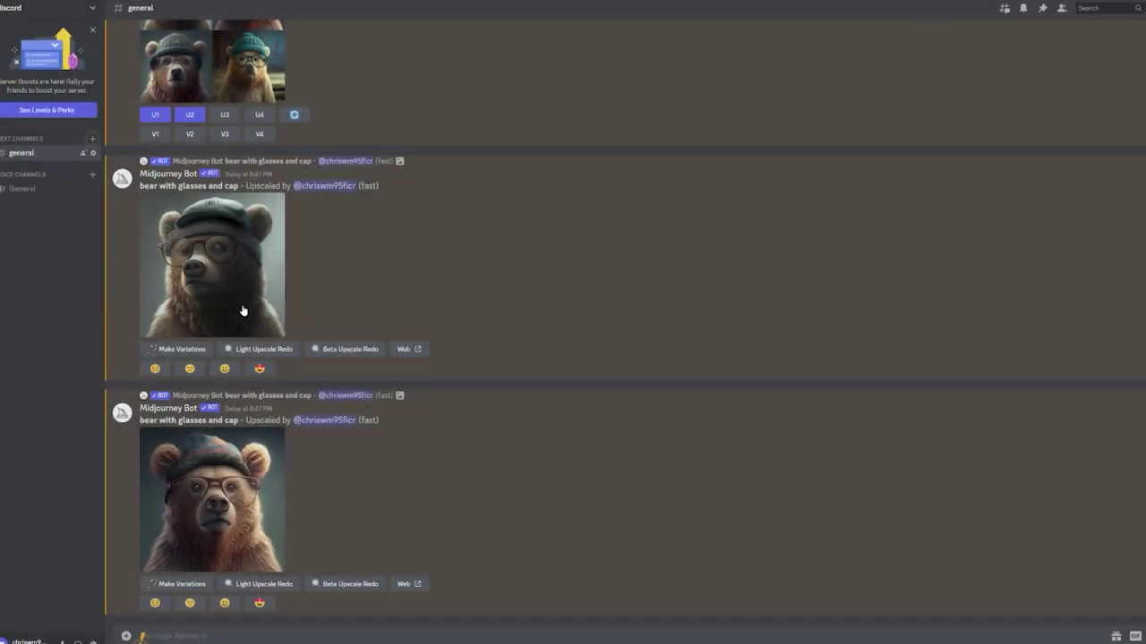
pyautogui.click(219, 265)
pyautogui.click(281, 459)
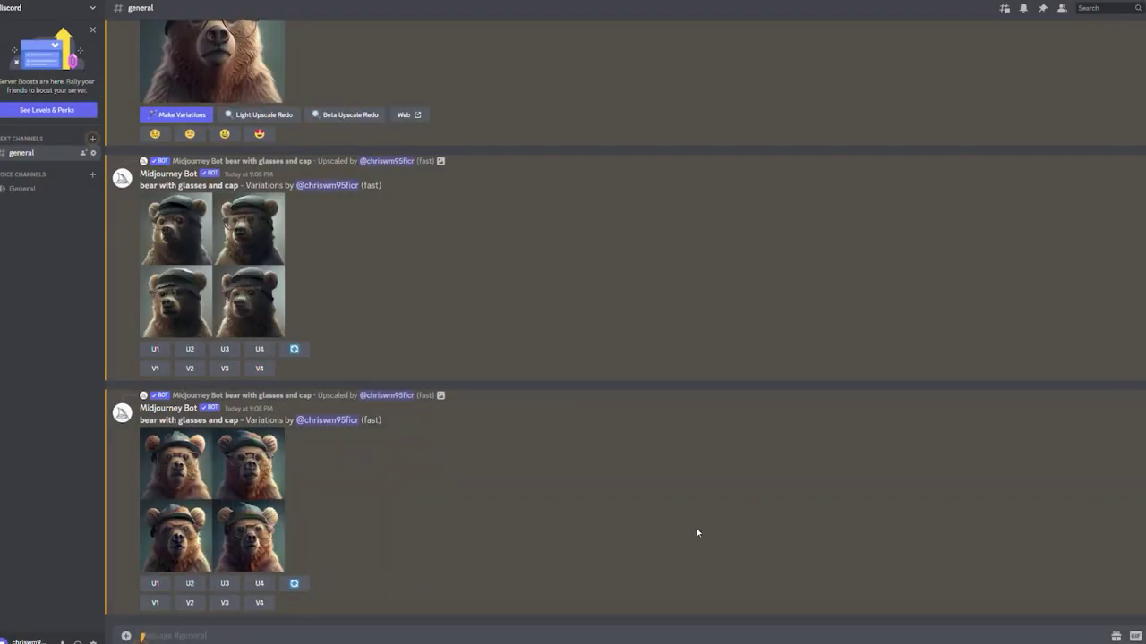
pyautogui.click(241, 511)
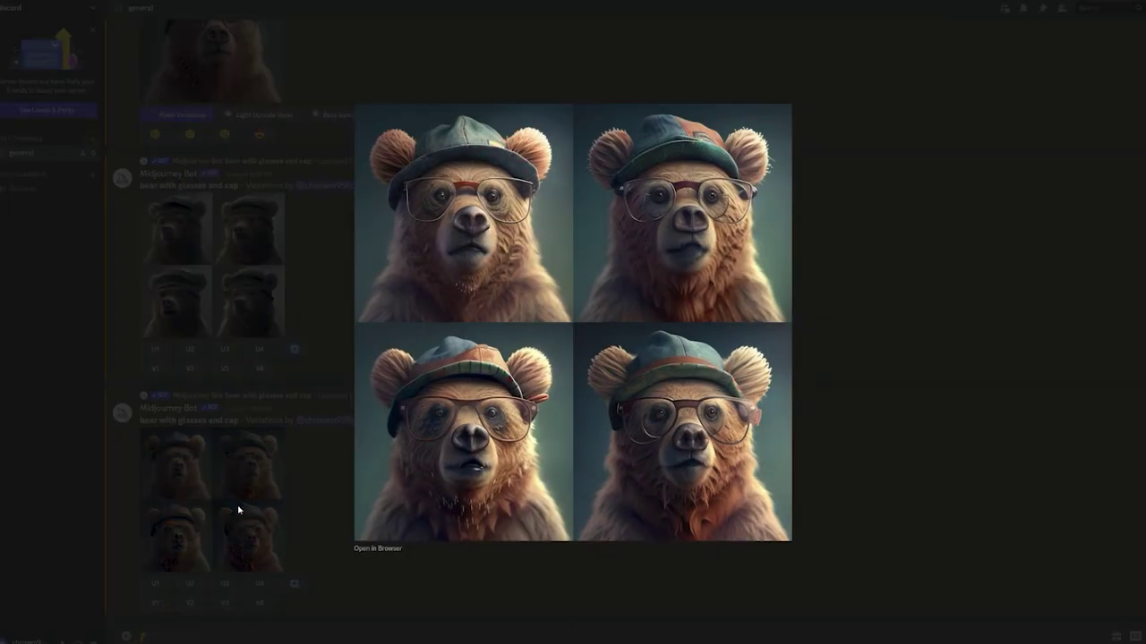
pyautogui.click(237, 504)
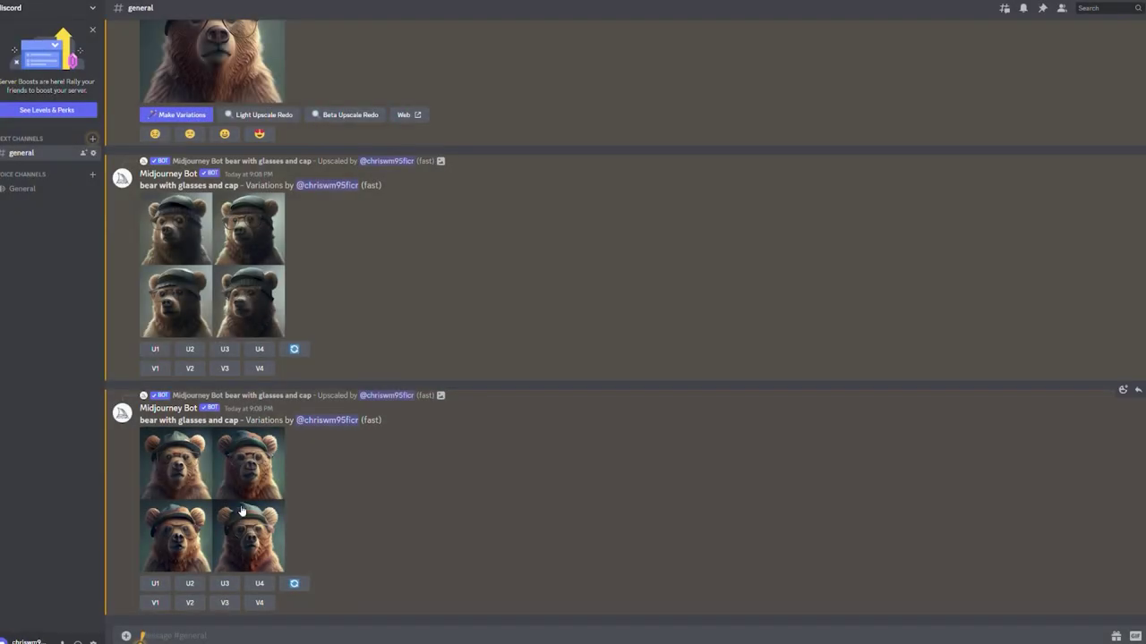
pyautogui.scroll(3, 239, 509)
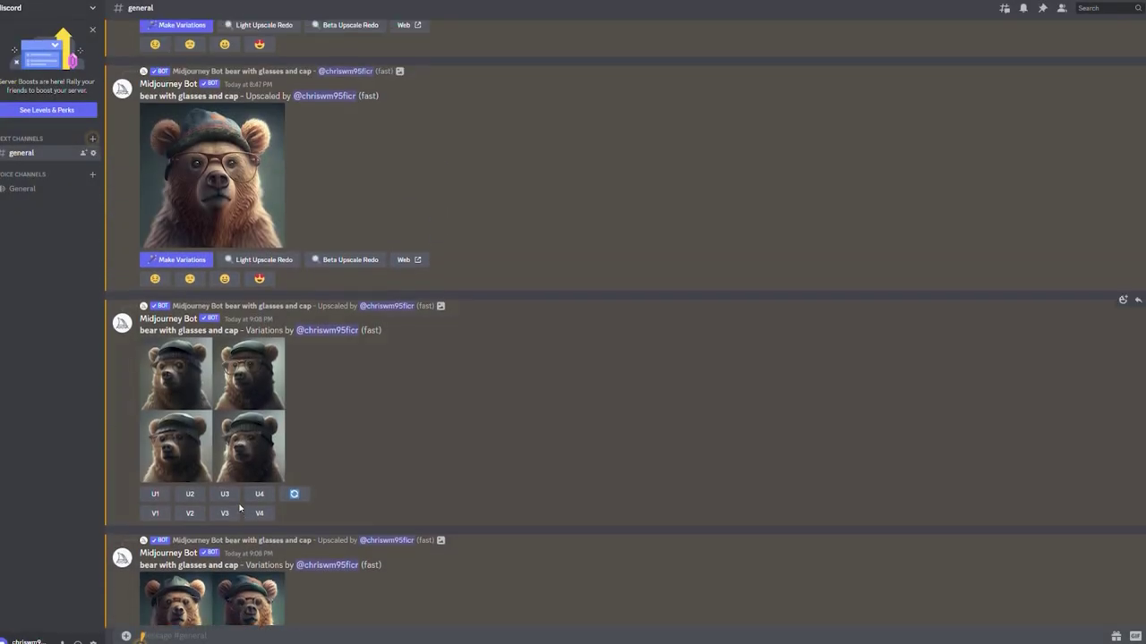
pyautogui.scroll(4, 239, 508)
pyautogui.click(241, 127)
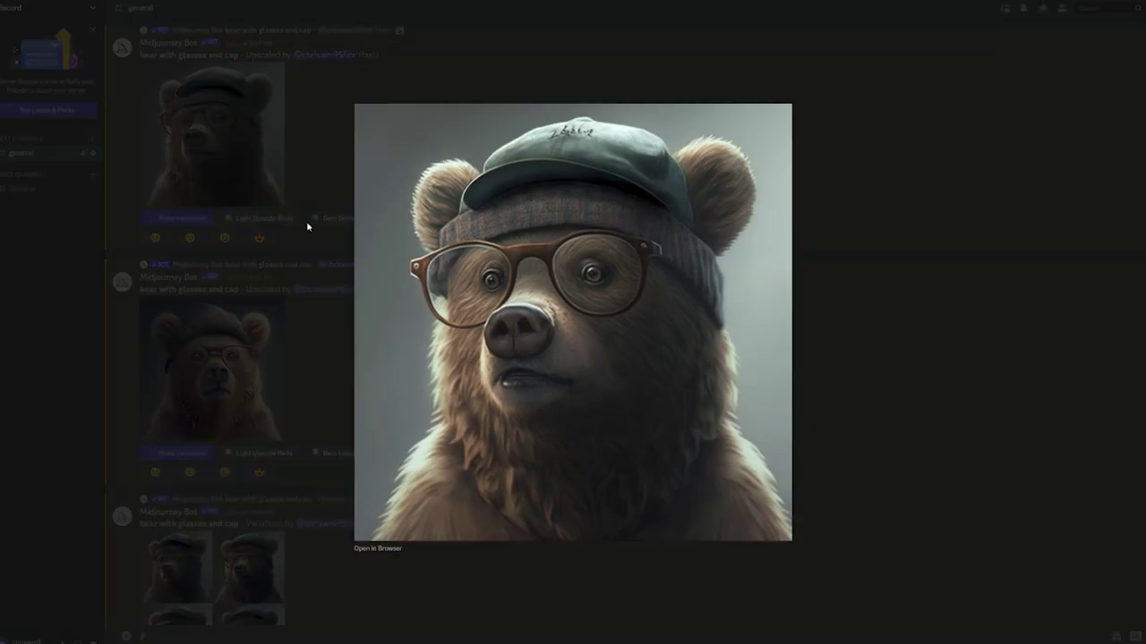
pyautogui.click(337, 519)
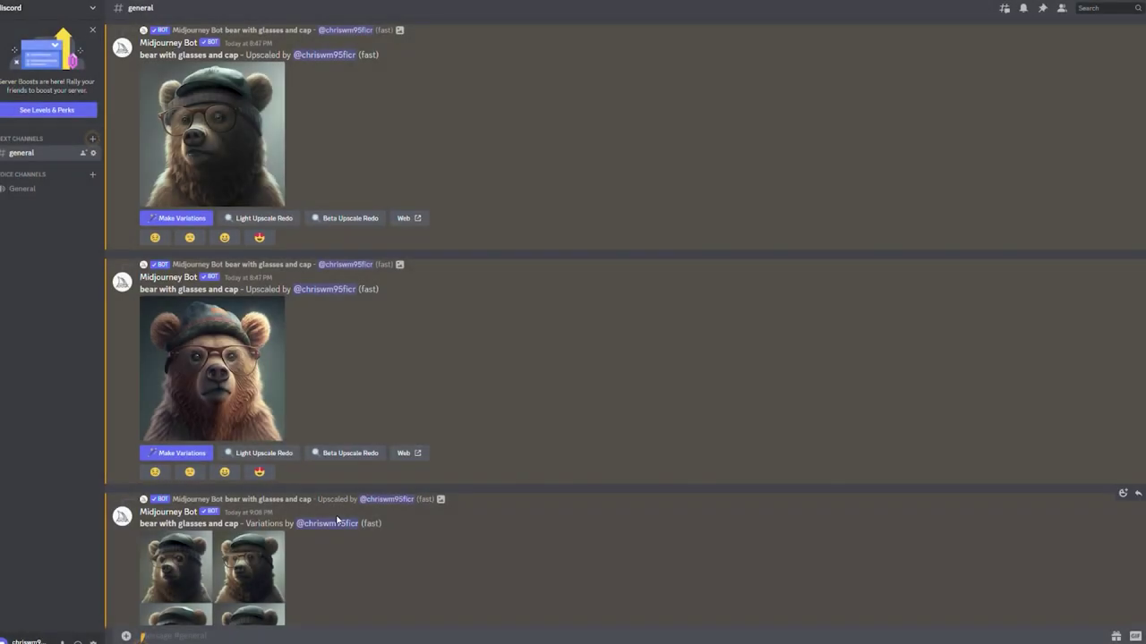